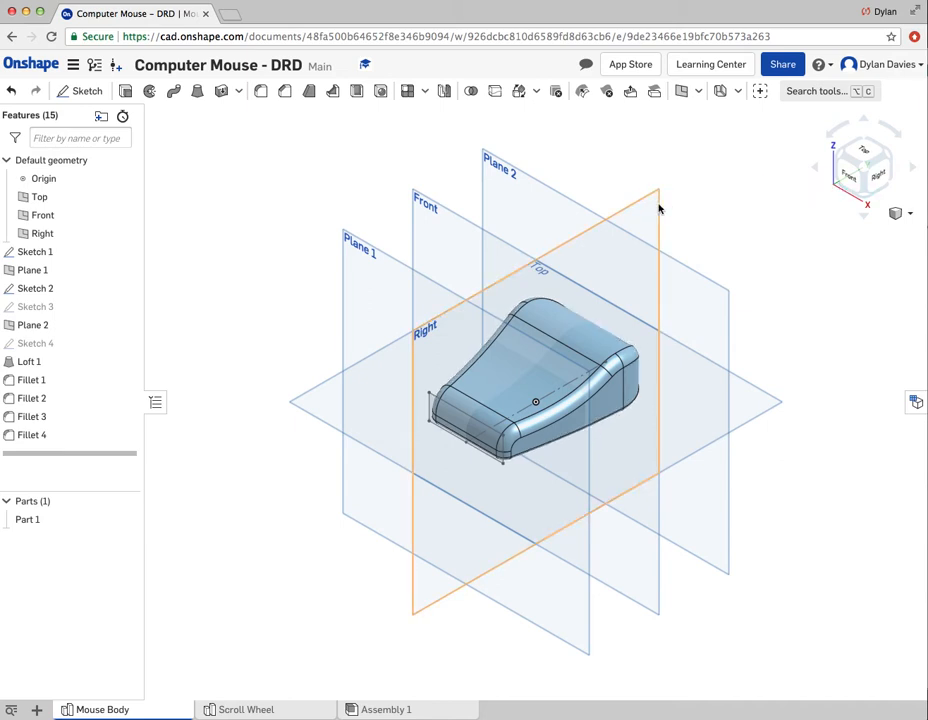
Step: Start a sketch on the Right plane and draw a circle about 16.2 mm in diameter over the mouse body's low front section
left_click(659, 208)
left_click(84, 96)
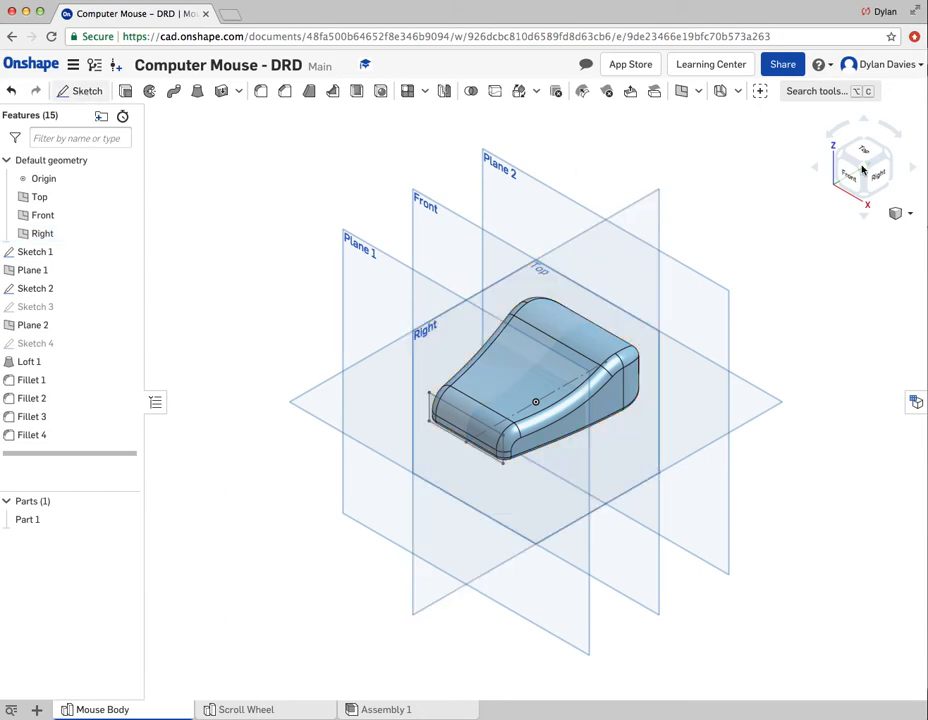
left_click(878, 178)
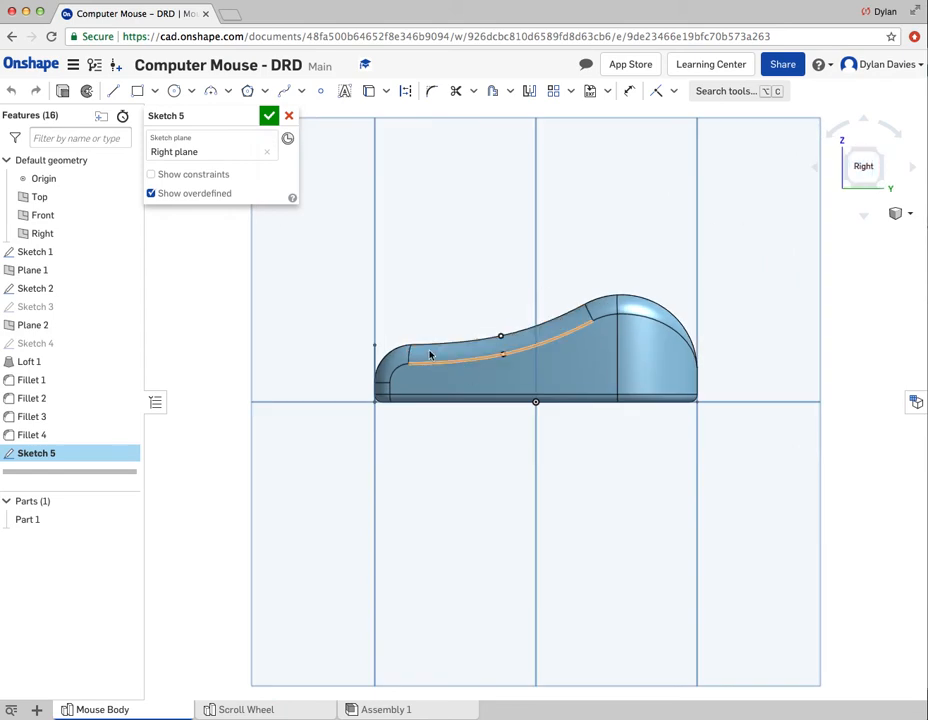
left_click(174, 91)
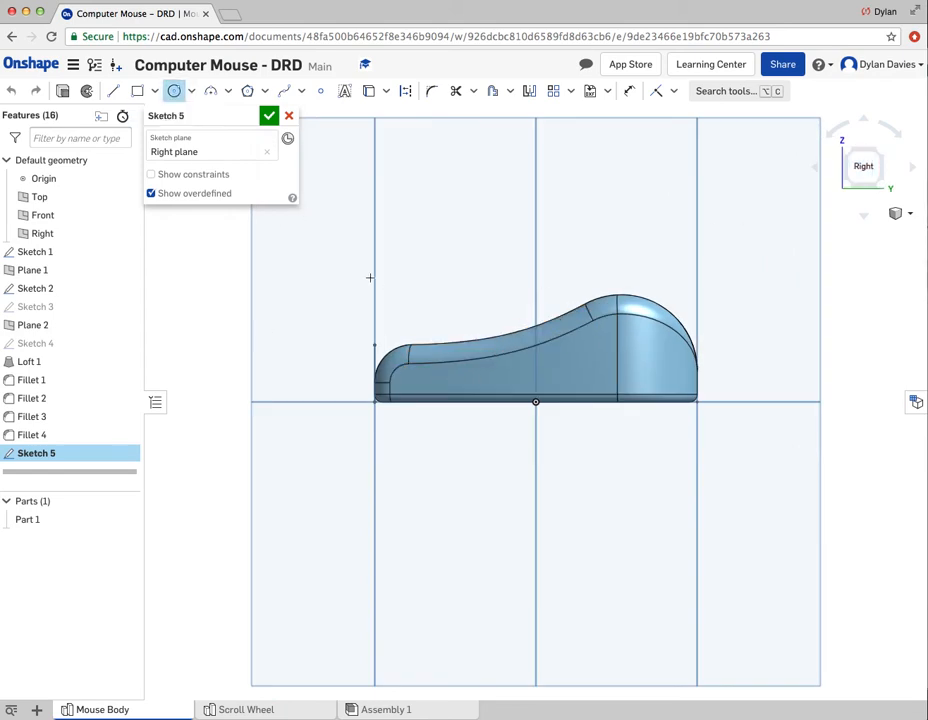
left_click(458, 353)
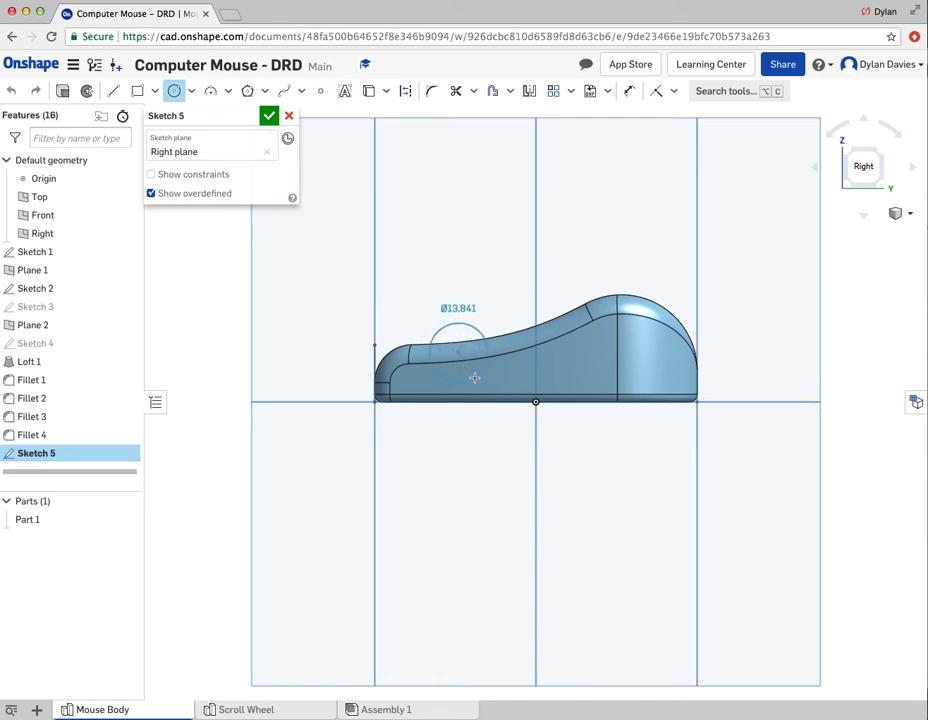
left_click(475, 379)
Step: Dimension the circle's diameter to 26 mm, raise its centre slightly to the mouse's upper surface line, and finish the sketch
left_click(629, 91)
left_click(470, 327)
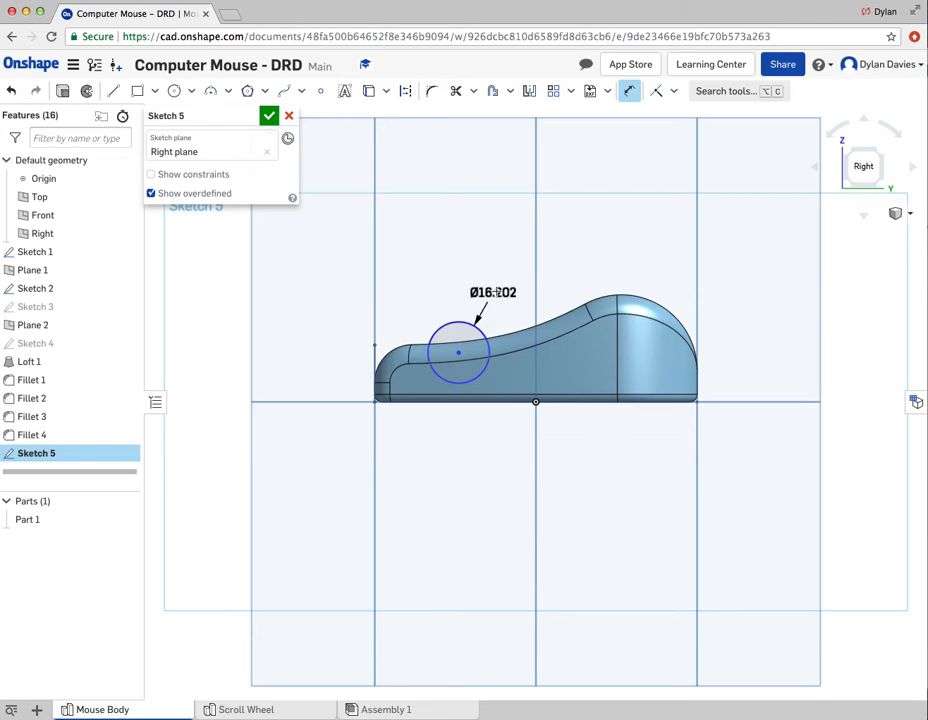
left_click(495, 291)
type("2")
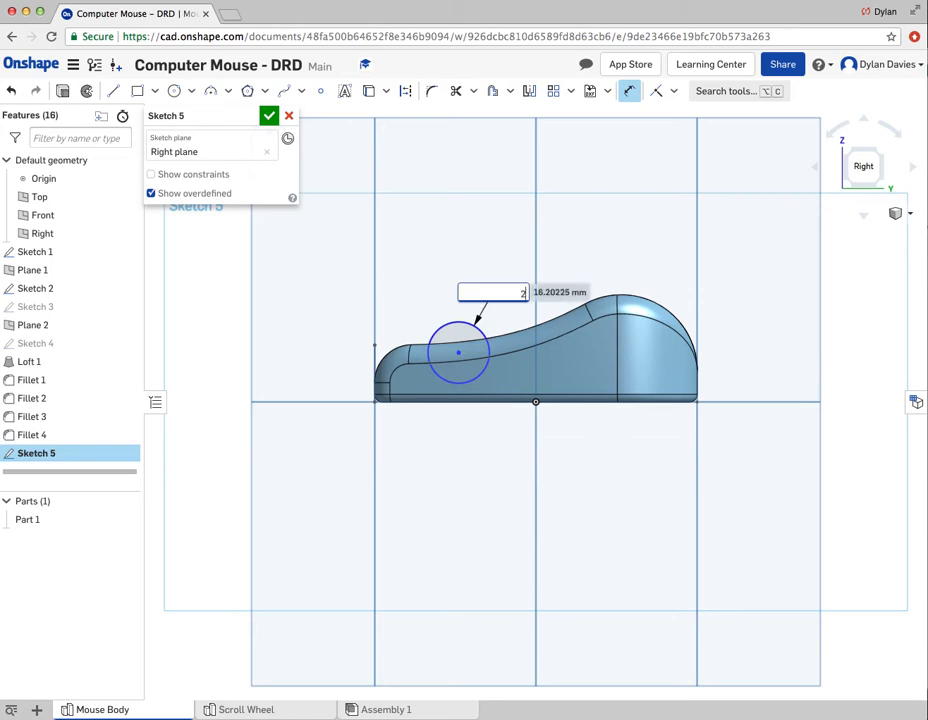
type("6")
key("Return")
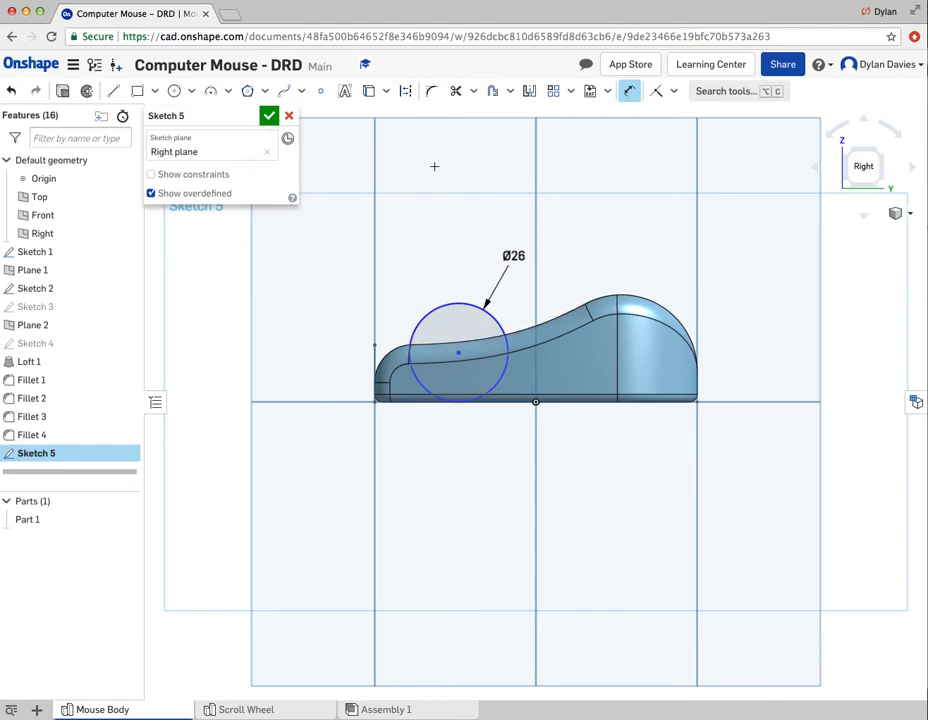
right_click(434, 166)
left_click(472, 176)
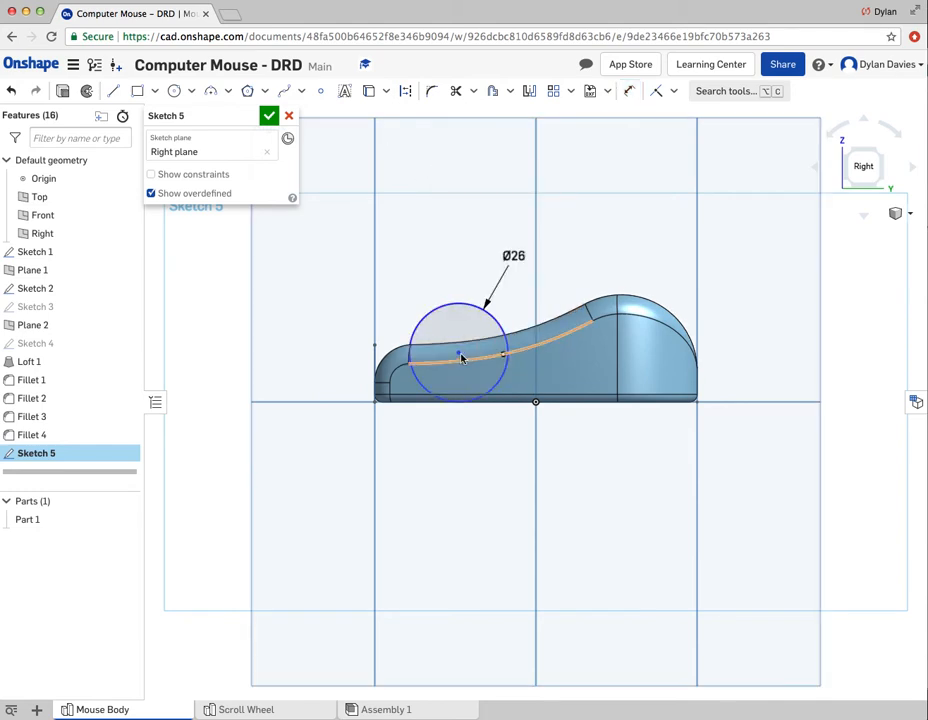
left_click_drag(460, 354, 463, 345)
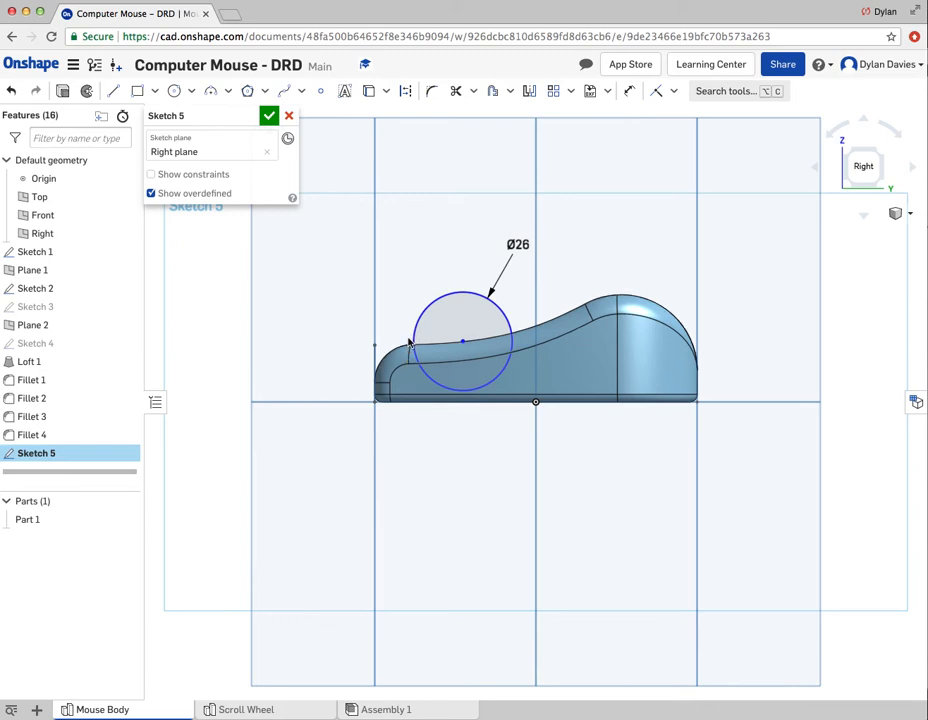
left_click(270, 116)
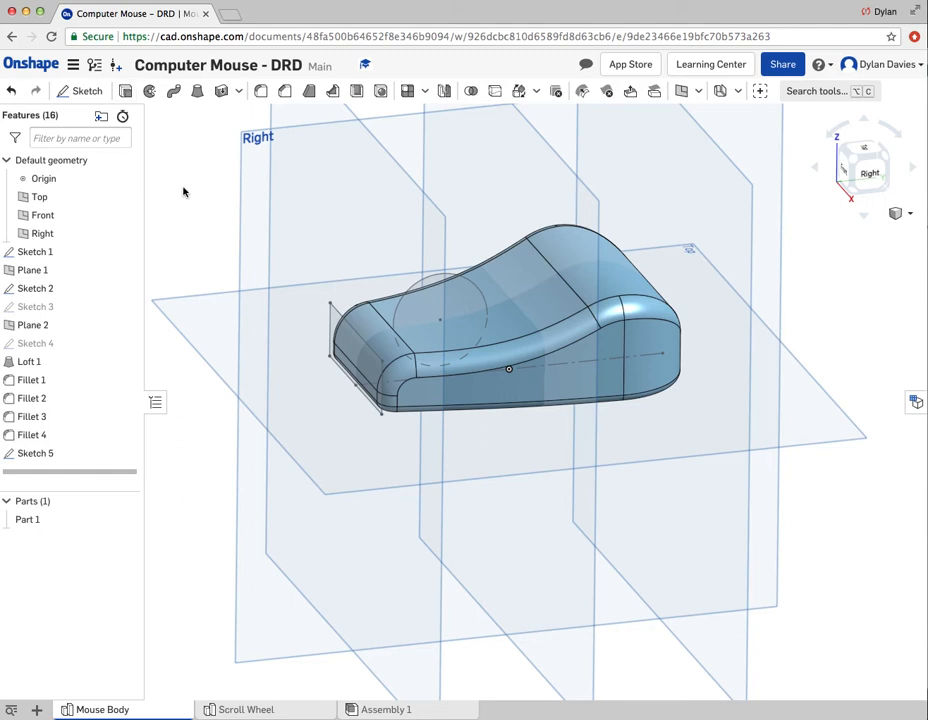
Step: Cut the scroll wheel slot by extruding the Sketch 5 circle as a symmetric removal with a 5.5 mm depth
key("shift+e")
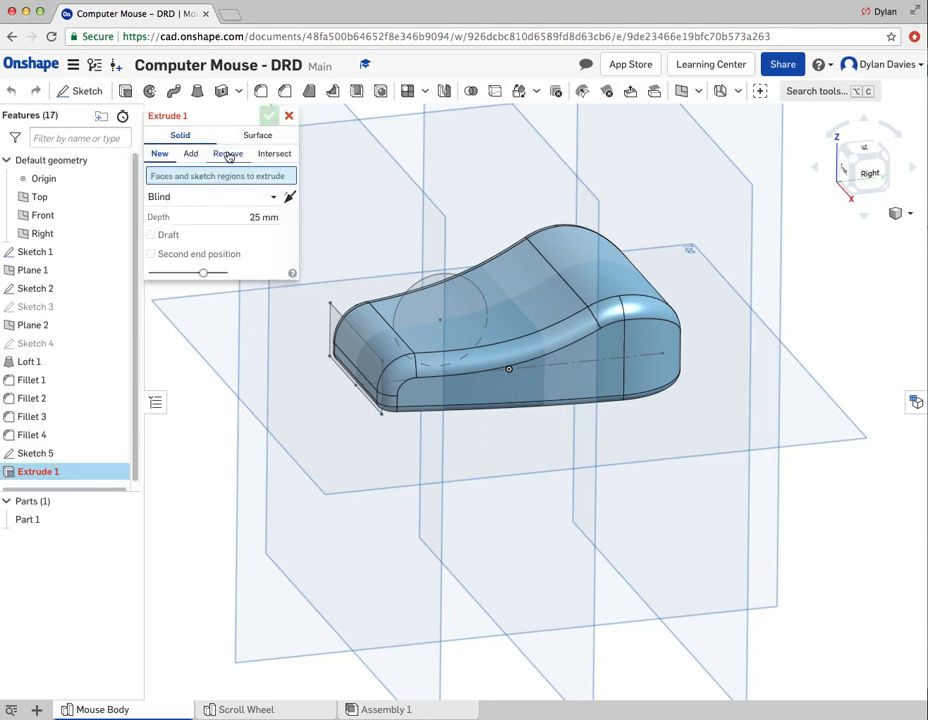
left_click(228, 153)
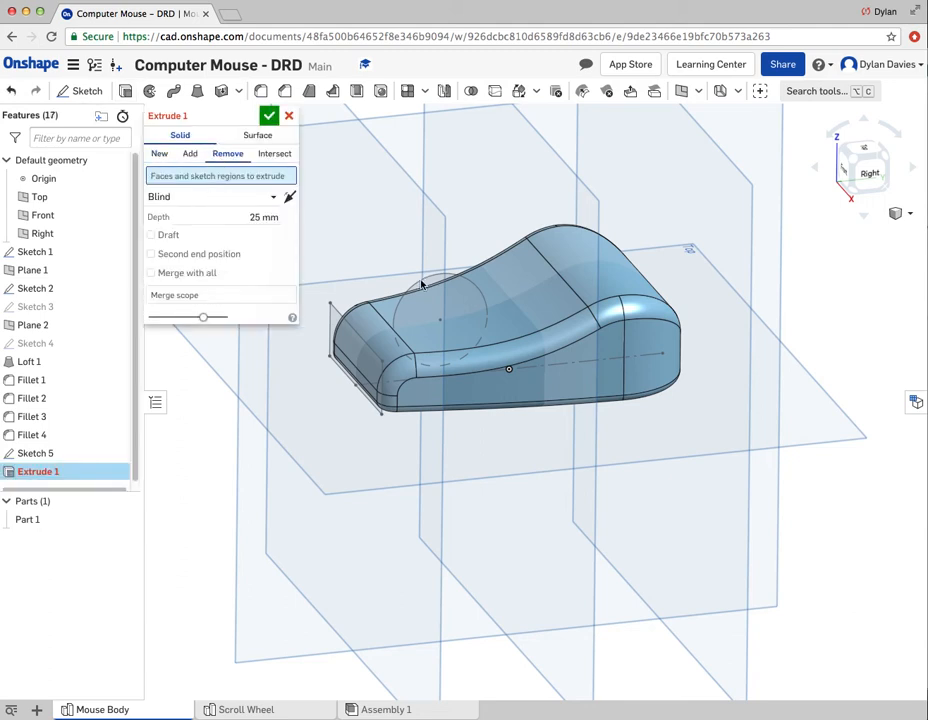
left_click(47, 454)
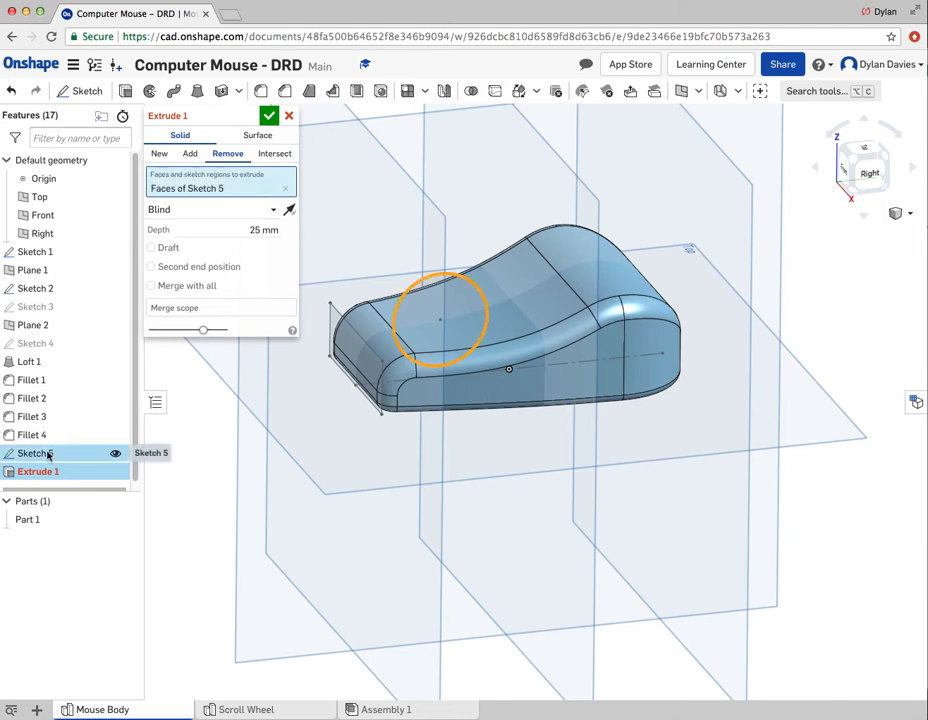
left_click(257, 231)
type("5.5")
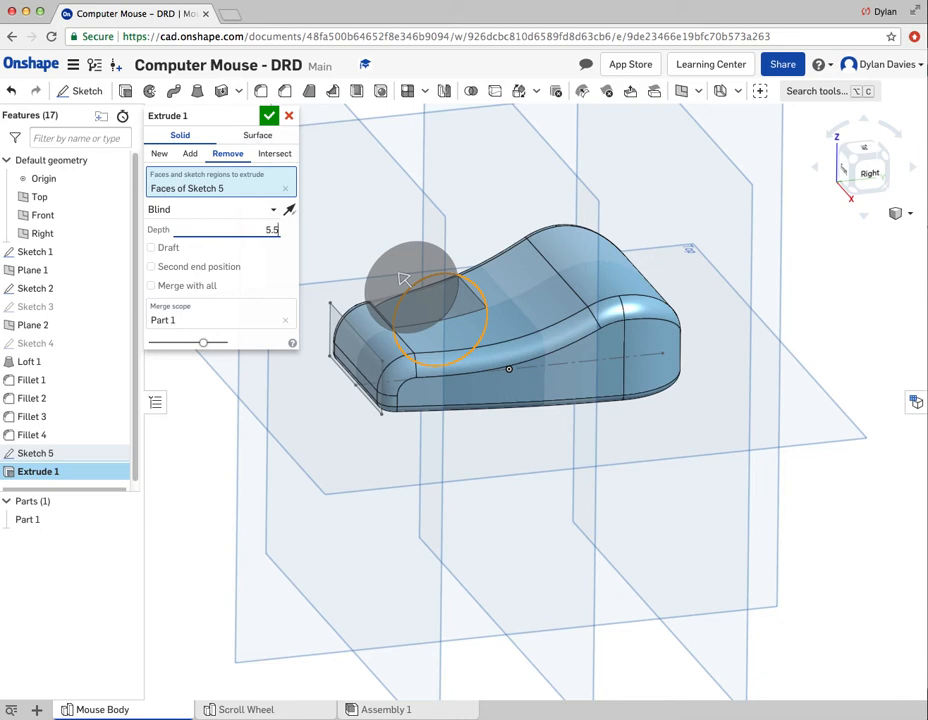
key("Return")
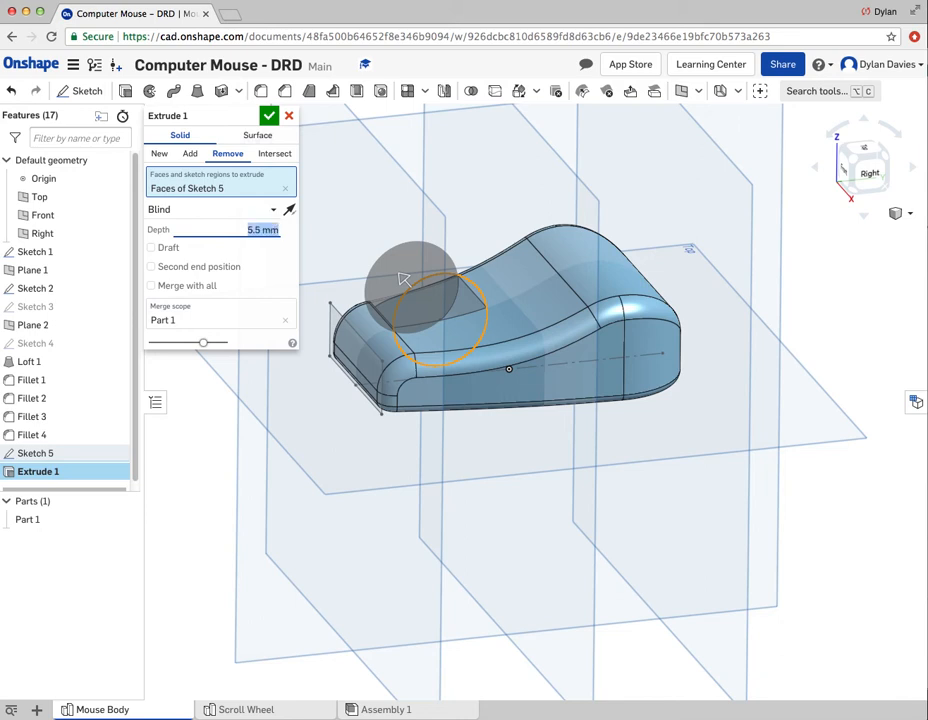
left_click(274, 214)
left_click(219, 250)
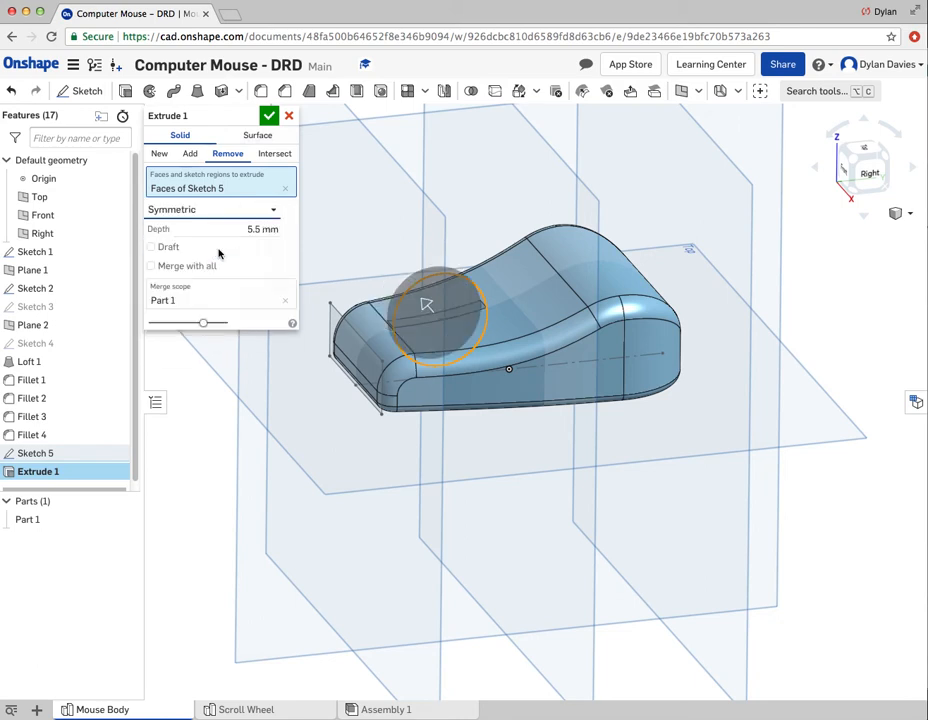
left_click(269, 116)
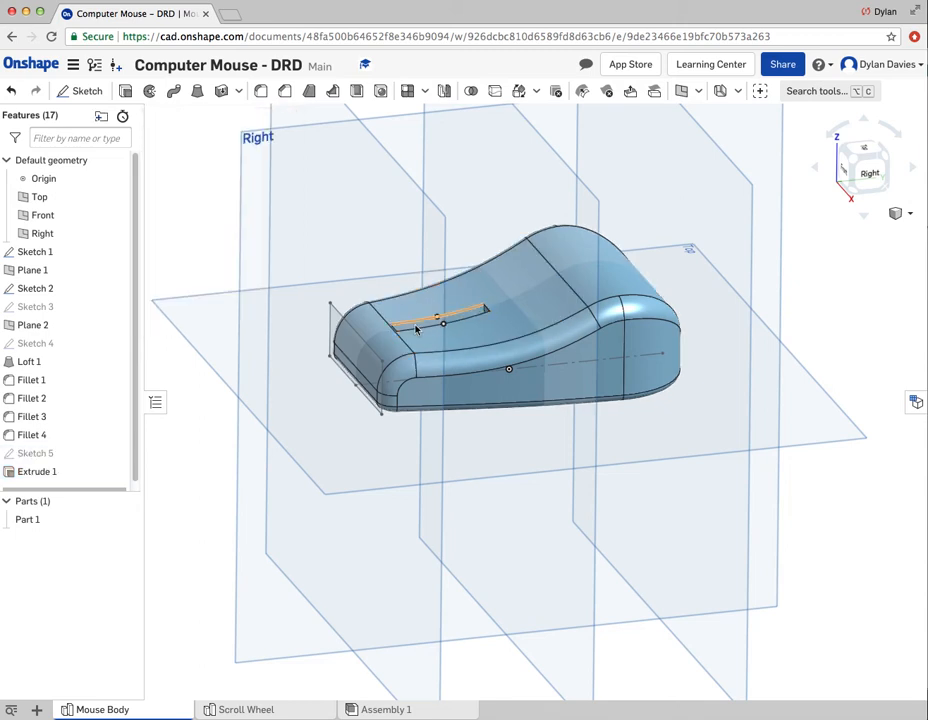
Step: Edit Sketch 2 and set the front profile rectangle's height to 20 mm
mouse_move(441, 377)
right_mouse_down()
mouse_move(435, 358)
mouse_move(446, 359)
right_mouse_up()
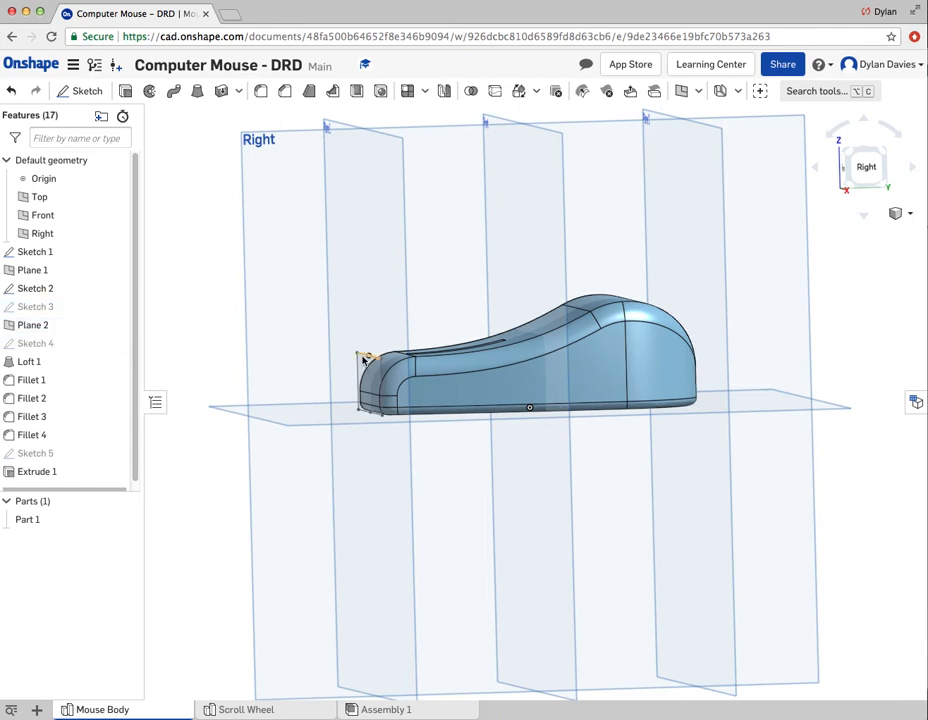
right_click(42, 291)
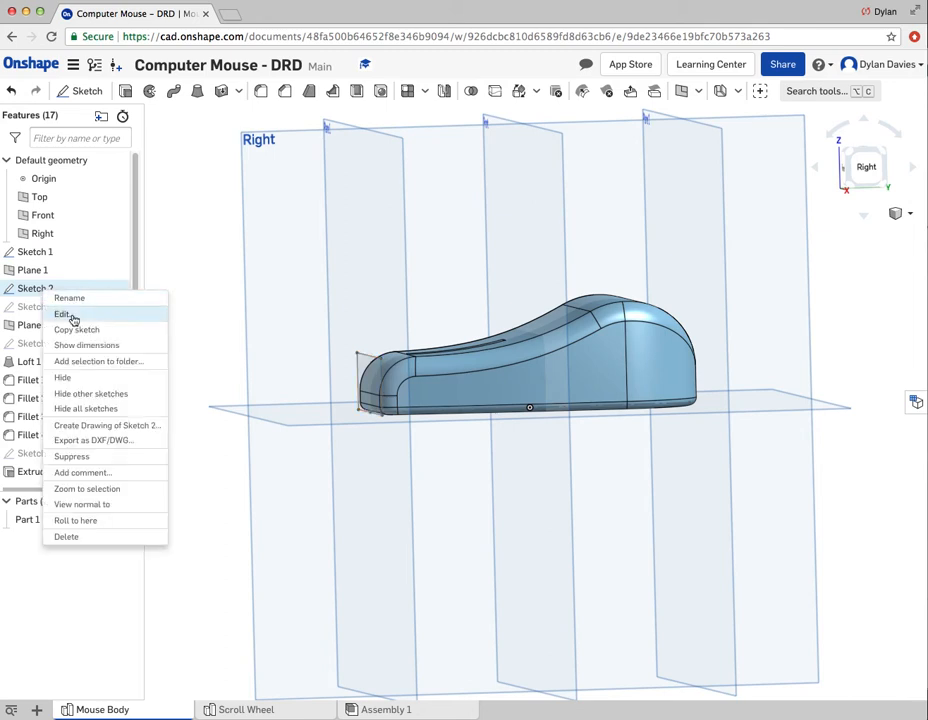
left_click(66, 314)
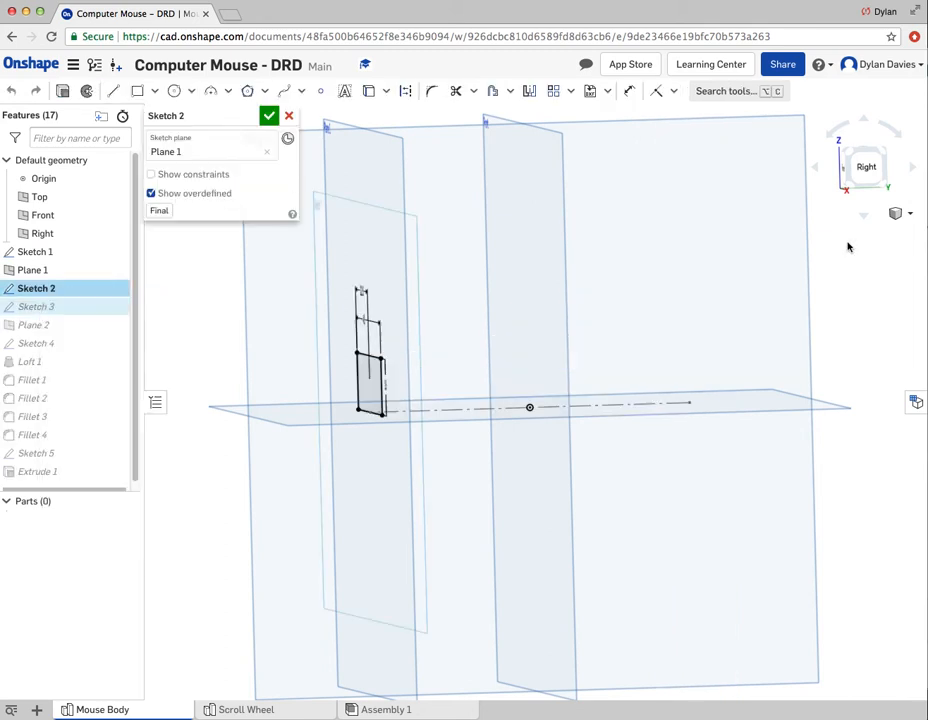
left_click(898, 213)
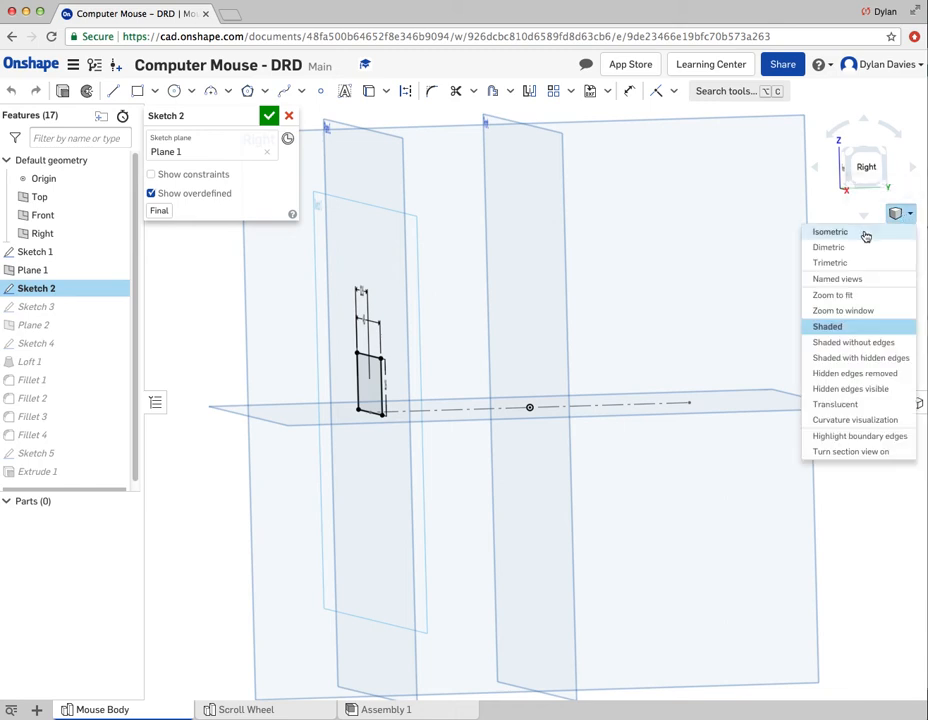
left_click(869, 190)
left_click(851, 180)
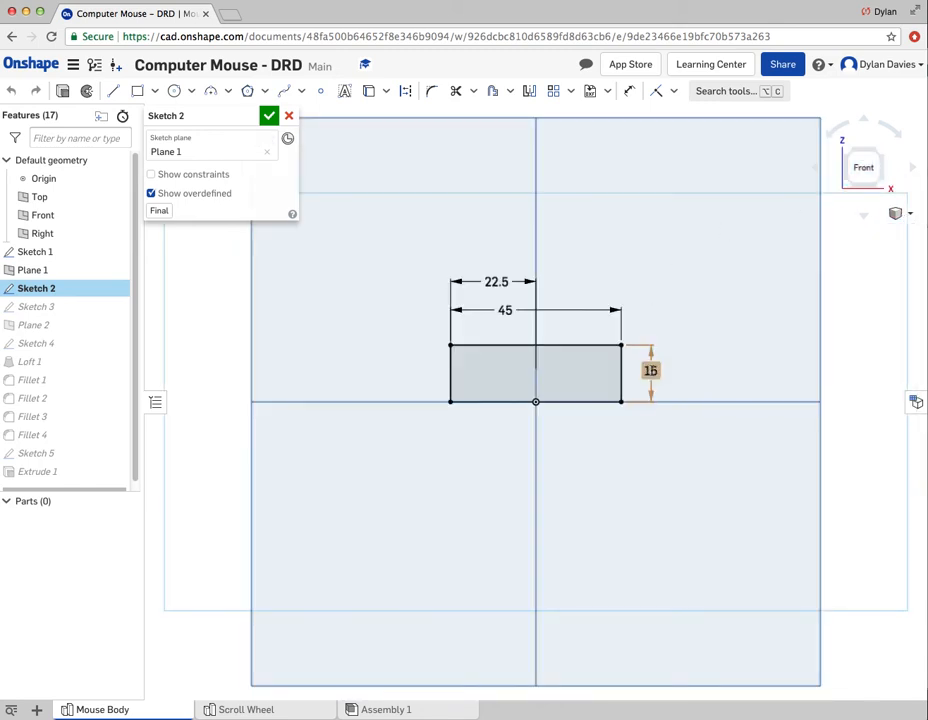
double_click(652, 371)
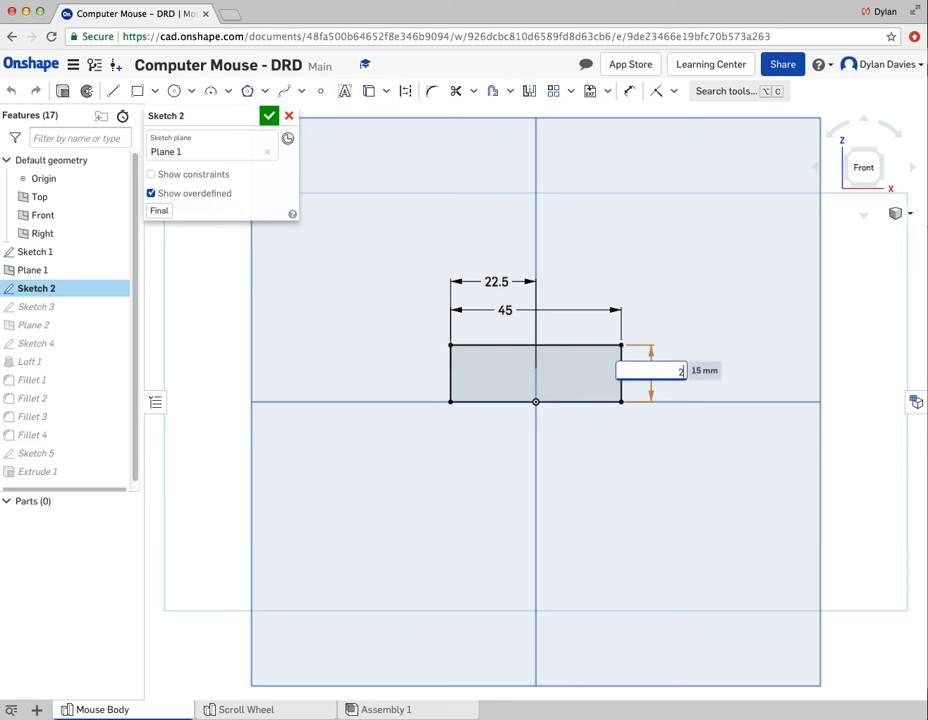
key("Return")
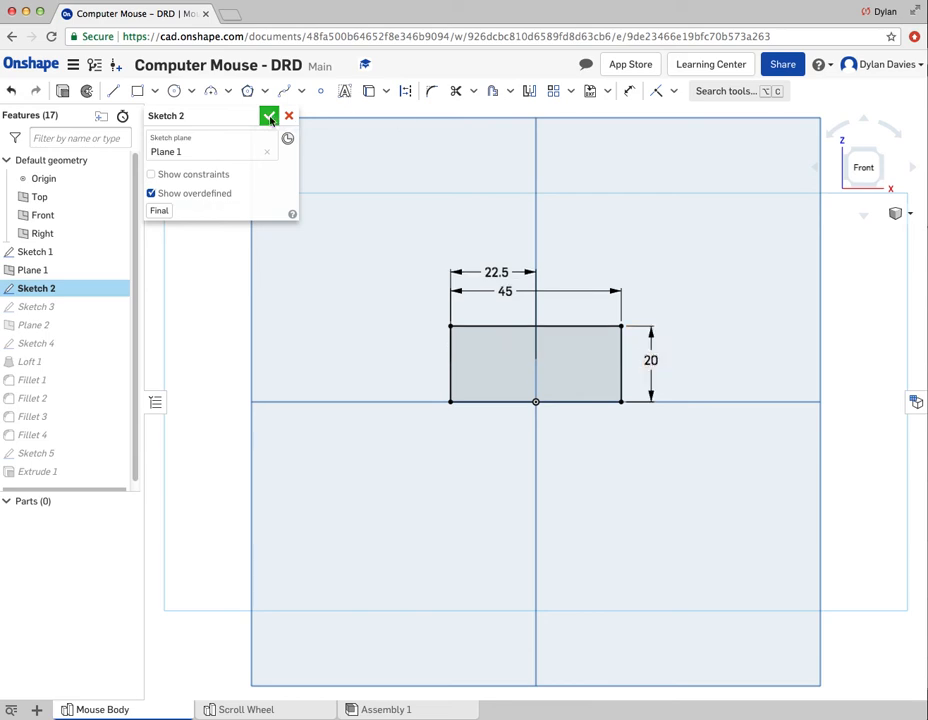
left_click(272, 117)
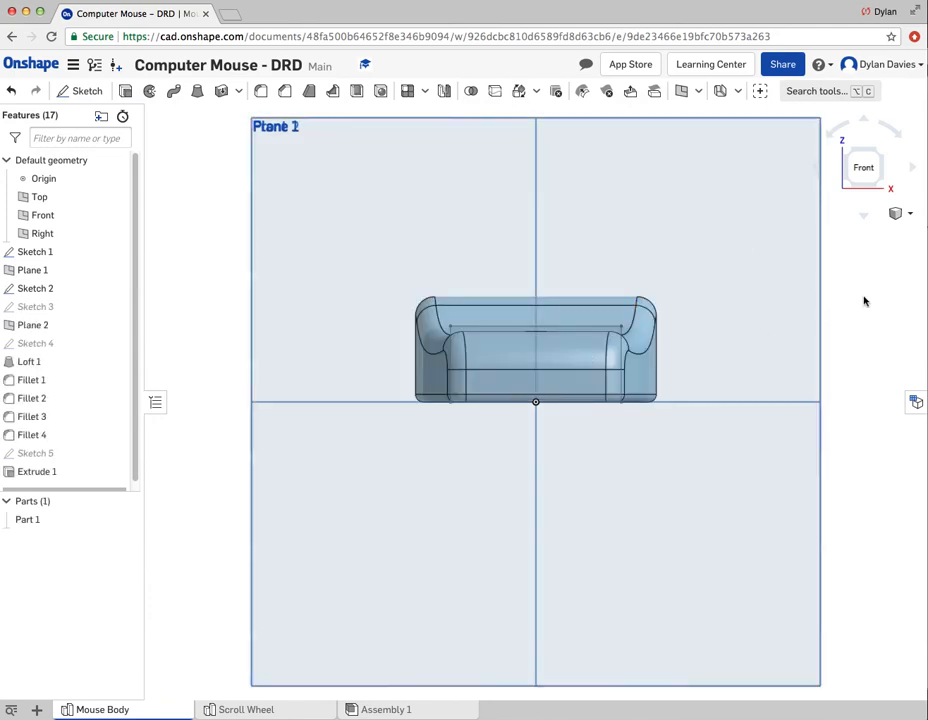
Step: Insert the Mouse Body part into Assembly 1 and fix it in place
right_click_drag(840, 308, 795, 311)
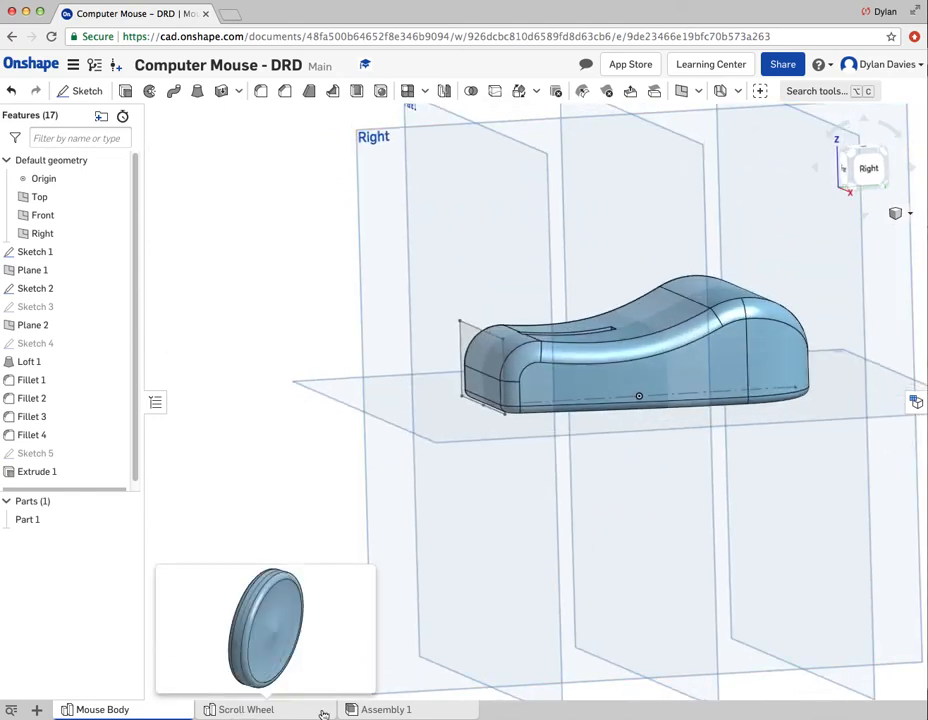
mouse_move(352, 712)
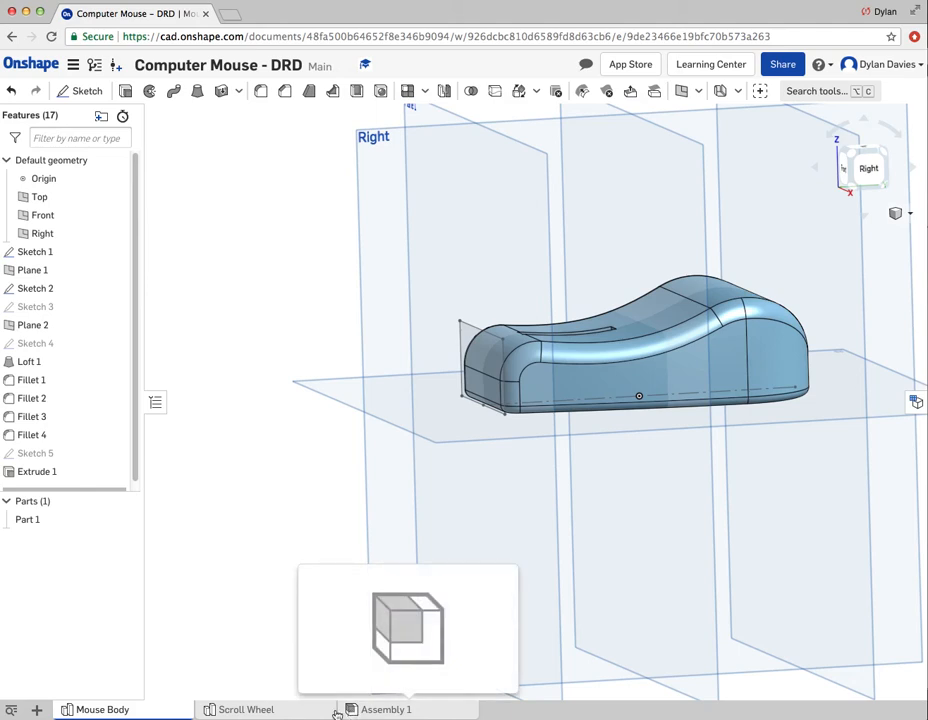
mouse_move(226, 712)
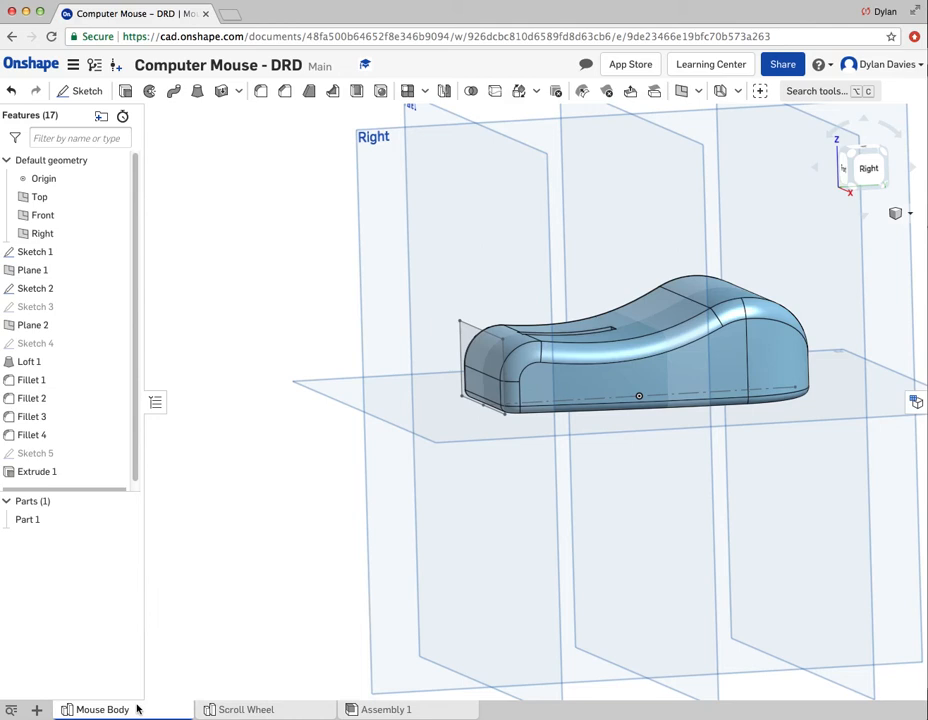
left_click(378, 710)
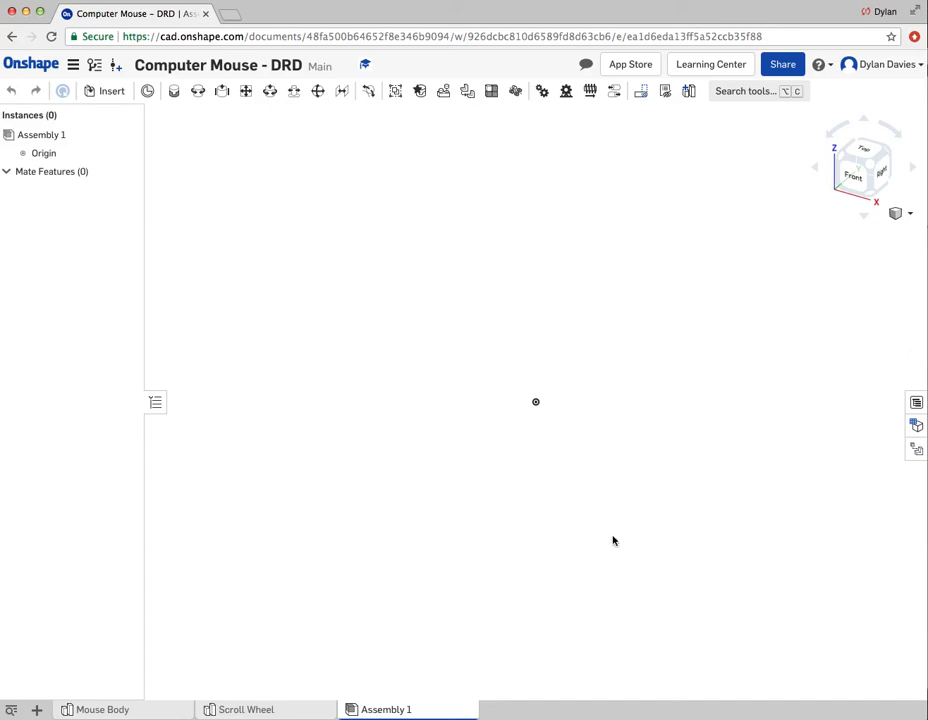
left_click(115, 94)
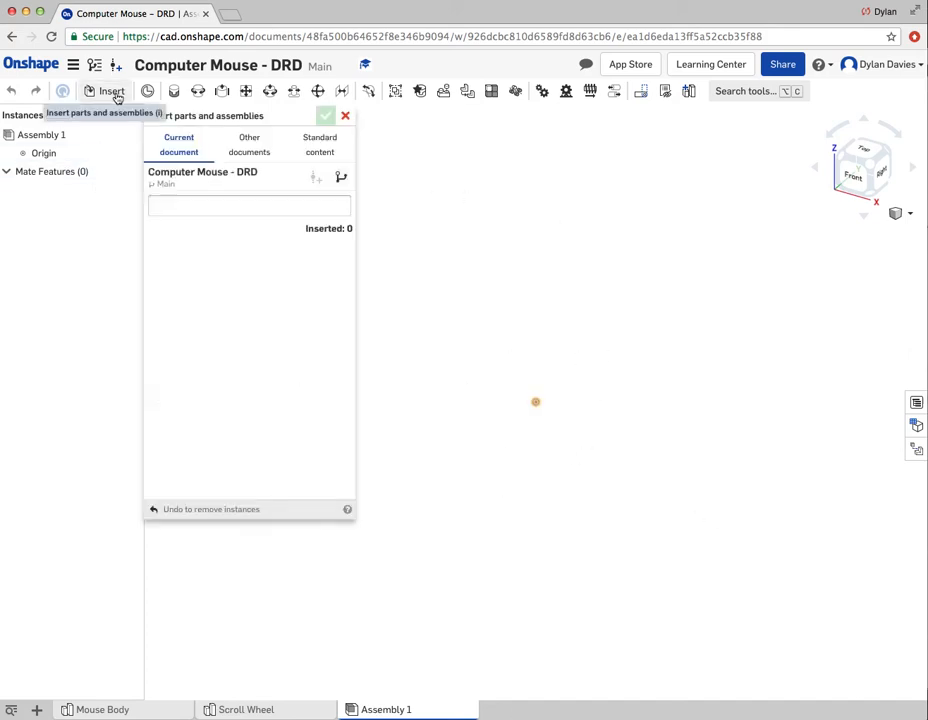
left_click(228, 292)
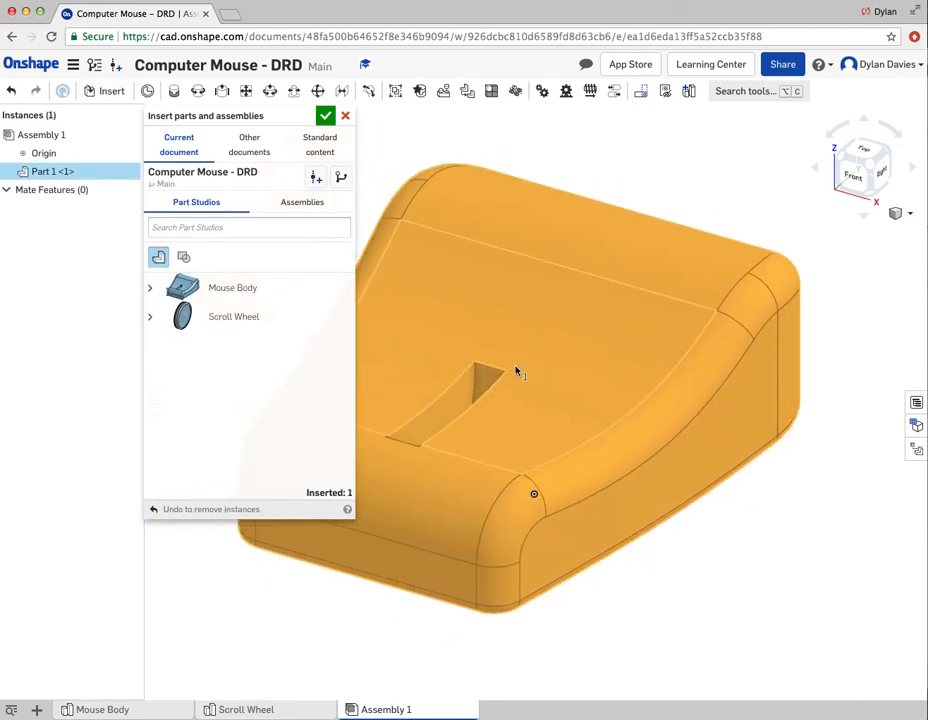
left_click(516, 371)
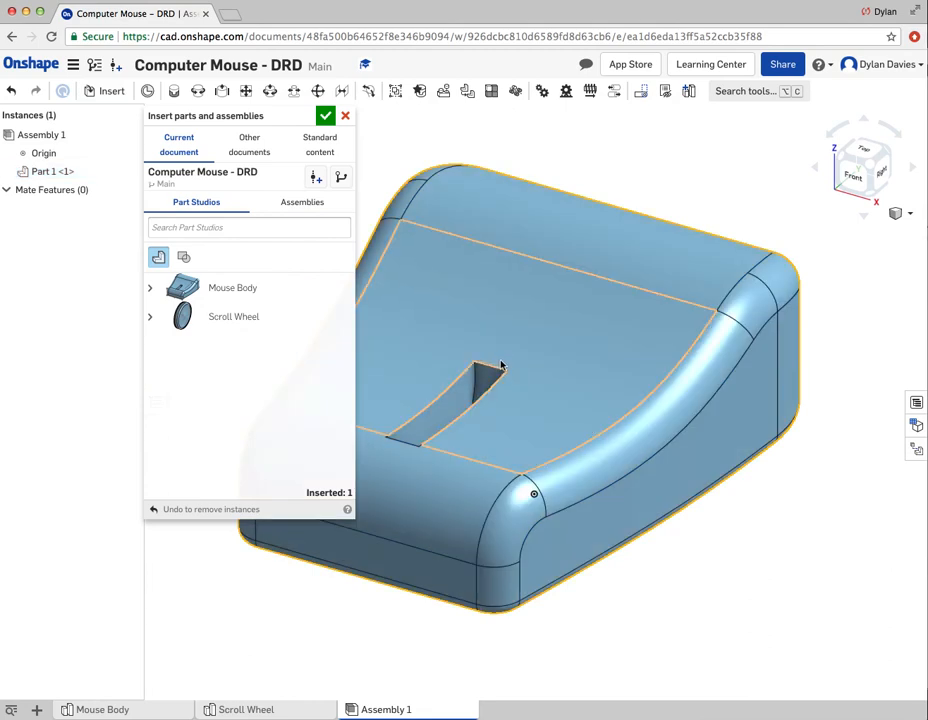
right_click(721, 474)
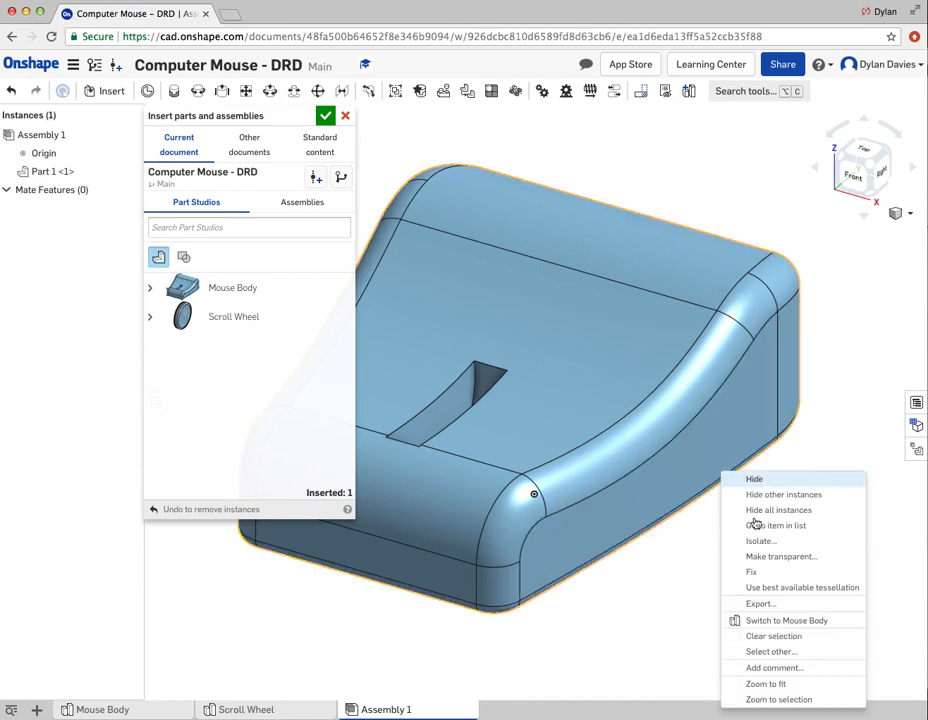
left_click(753, 574)
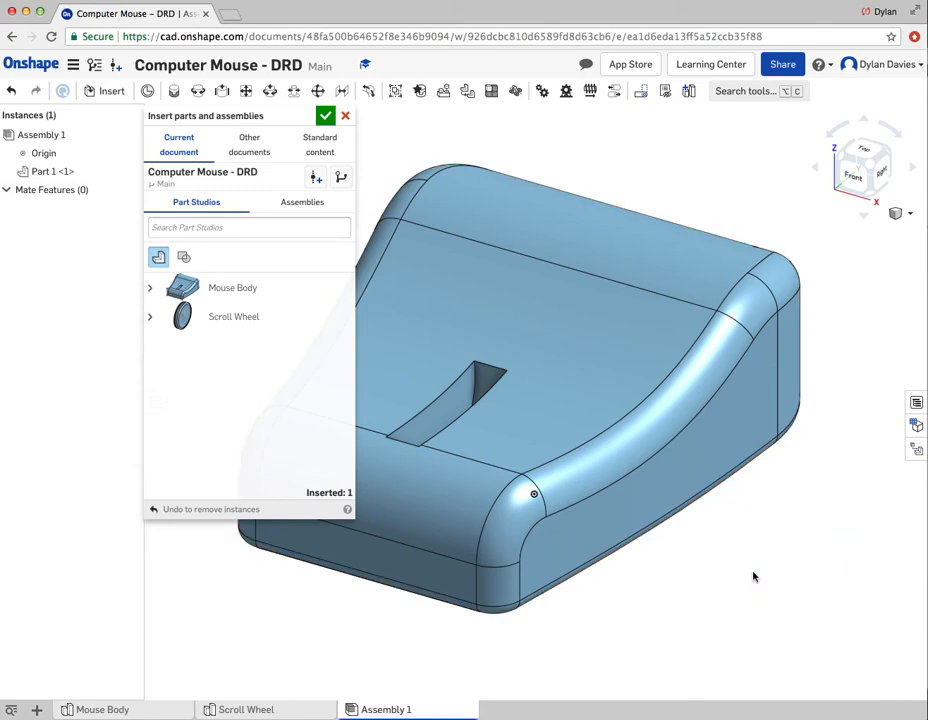
Step: Insert the Scroll Wheel part into the assembly, placing it beside the slot on the mouse body, and finish inserting
left_click(212, 320)
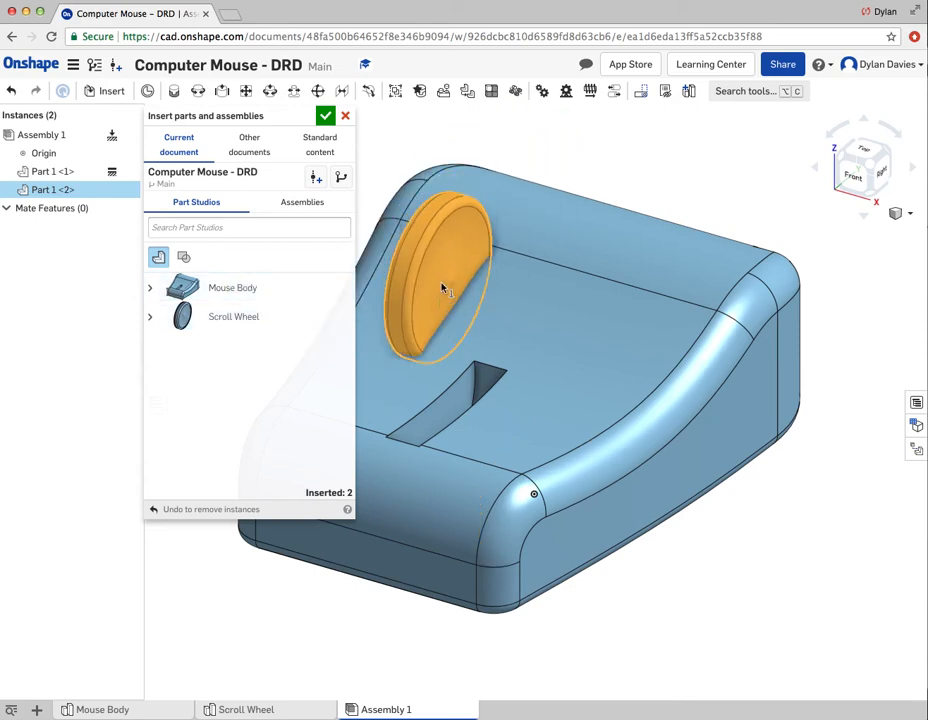
left_click(441, 290)
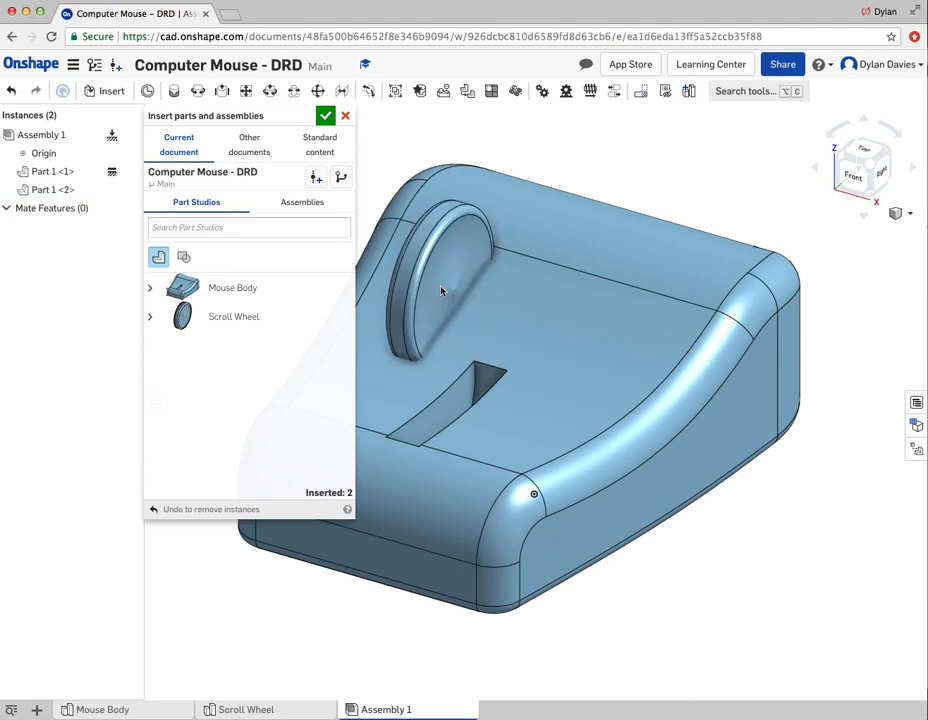
left_click(326, 117)
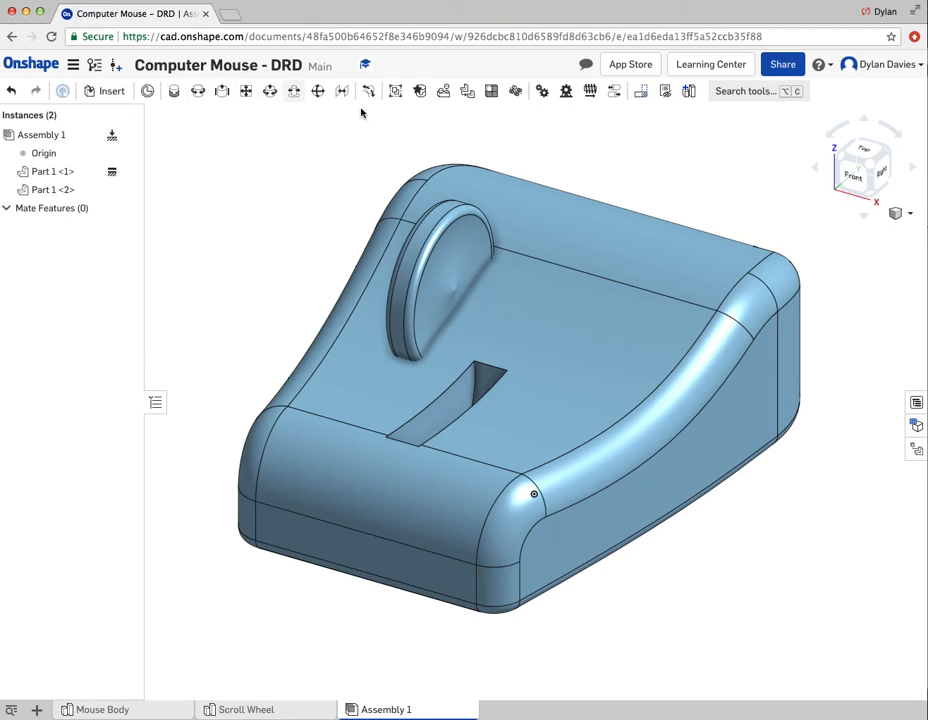
Step: From the top view, move the scroll wheel directly over the slot so it is centred within the slot's outline
left_click(445, 285)
left_click(791, 236)
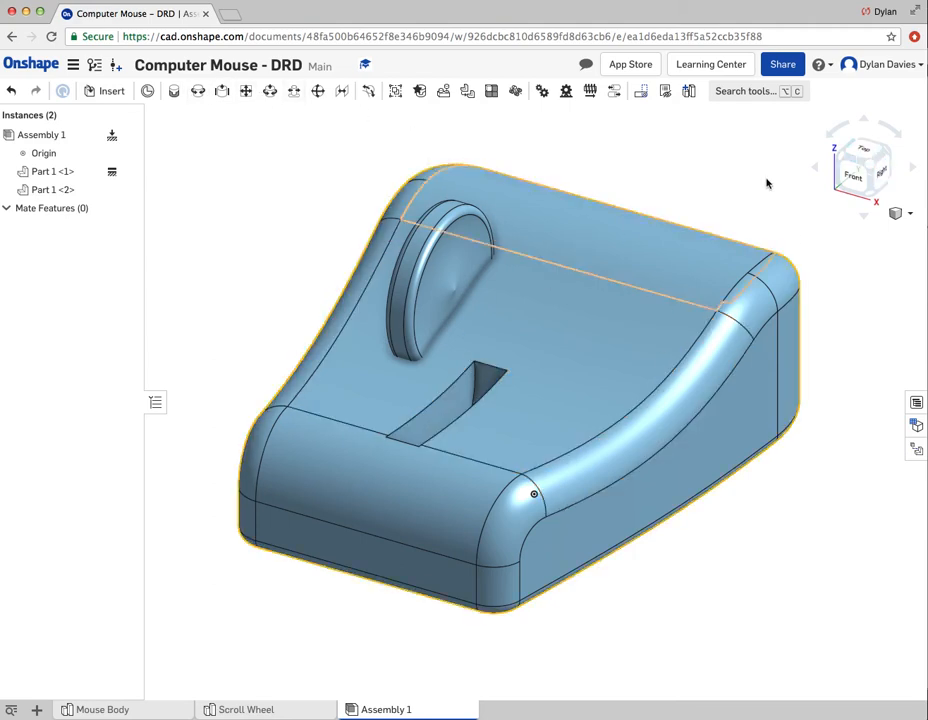
left_click(864, 153)
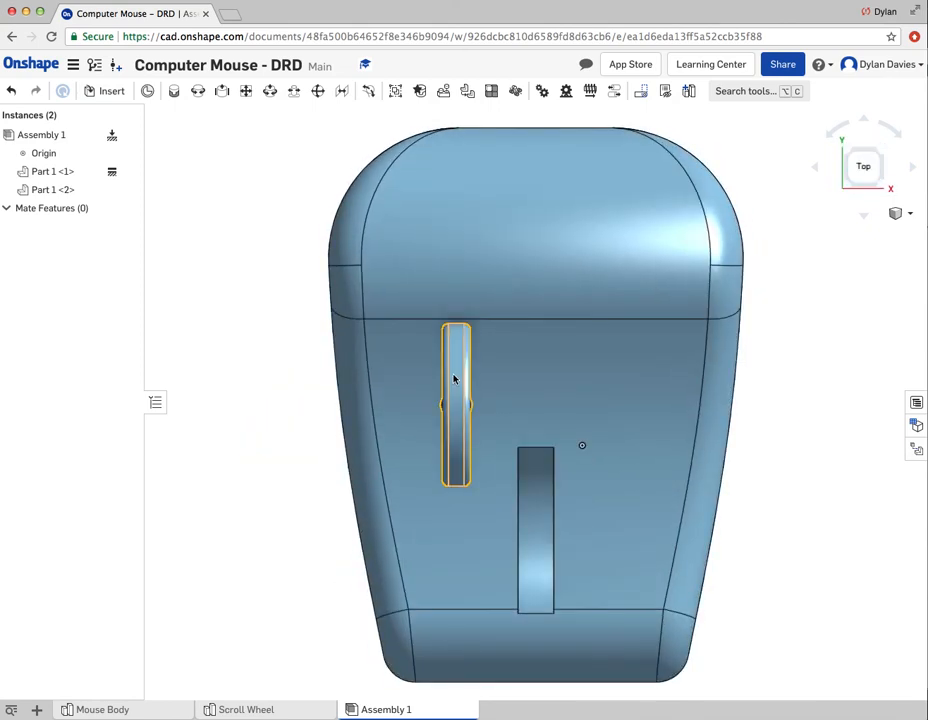
left_click_drag(494, 444, 533, 499)
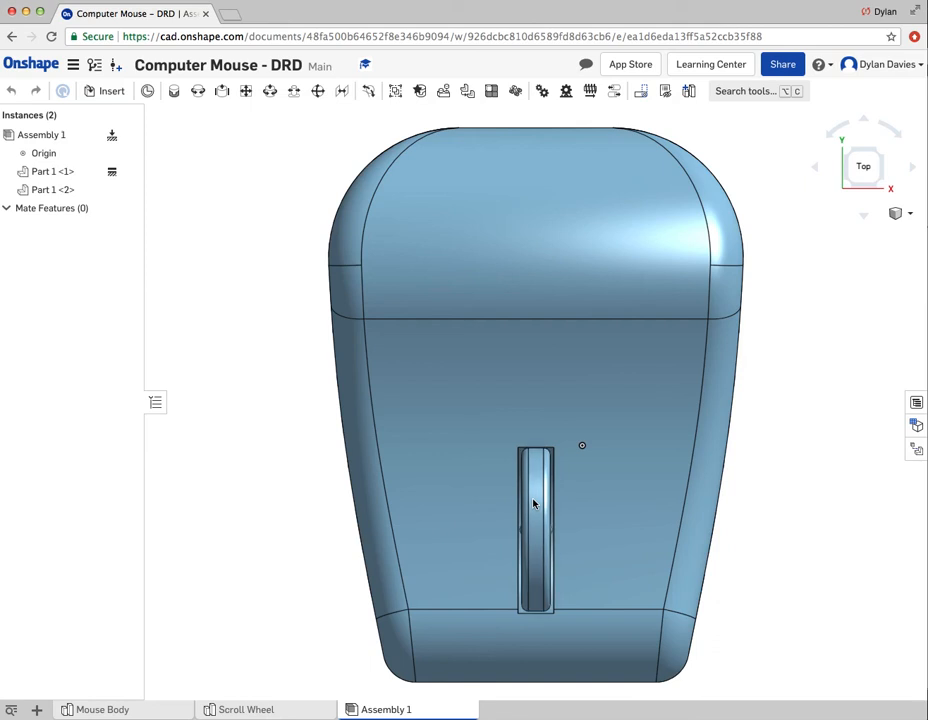
Step: Make the display translucent and, from the right view, lower the scroll wheel into the slot until it nests inside the circular cut
right_click_drag(775, 462, 778, 454)
left_click(909, 219)
left_click(880, 232)
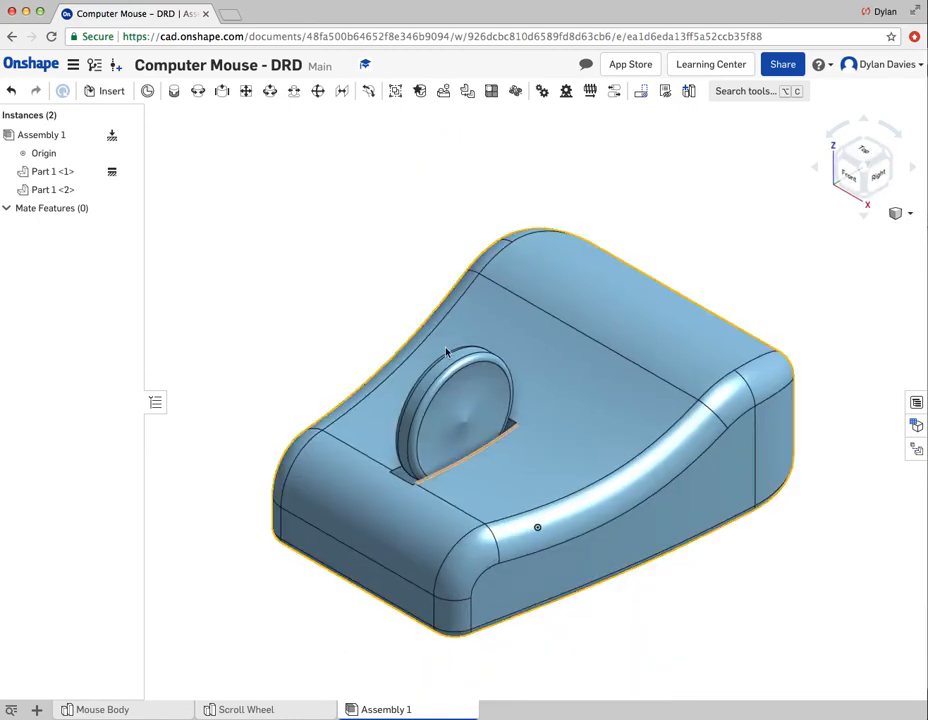
left_click(880, 184)
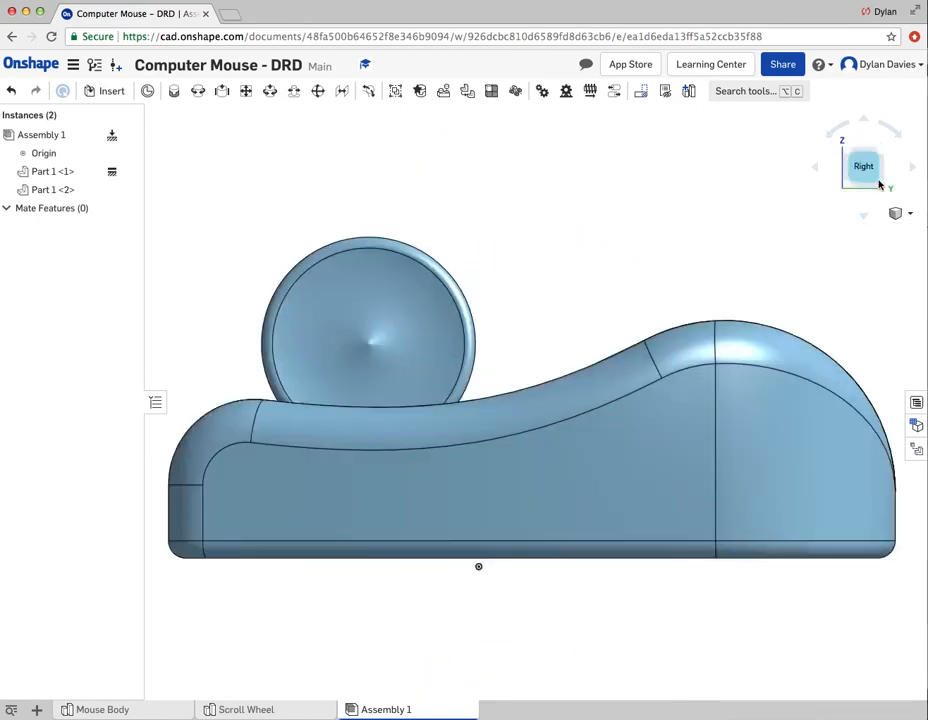
left_click(910, 217)
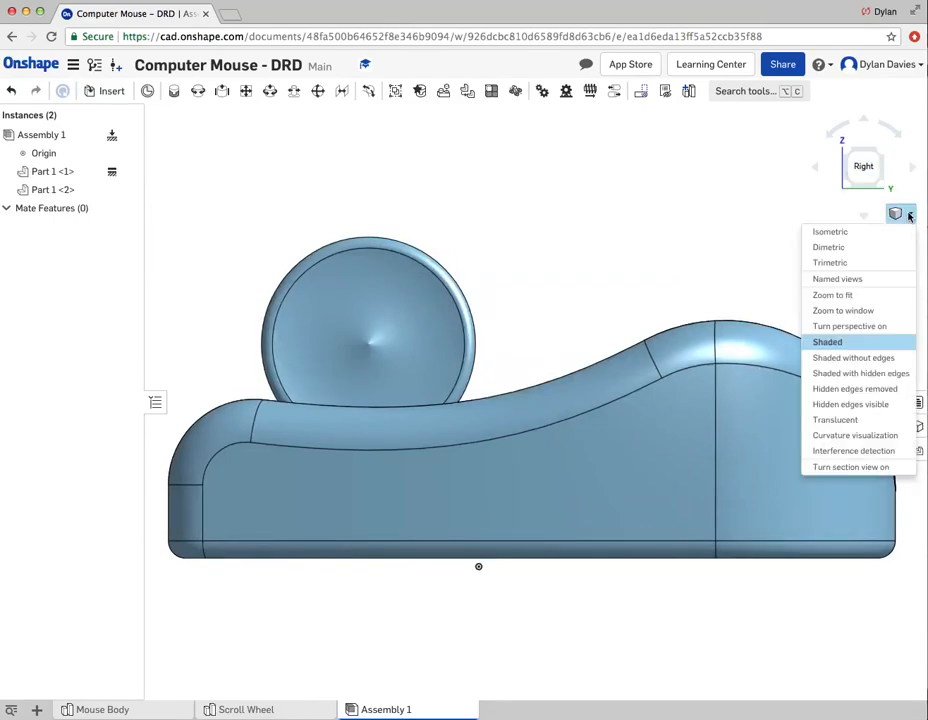
left_click(845, 420)
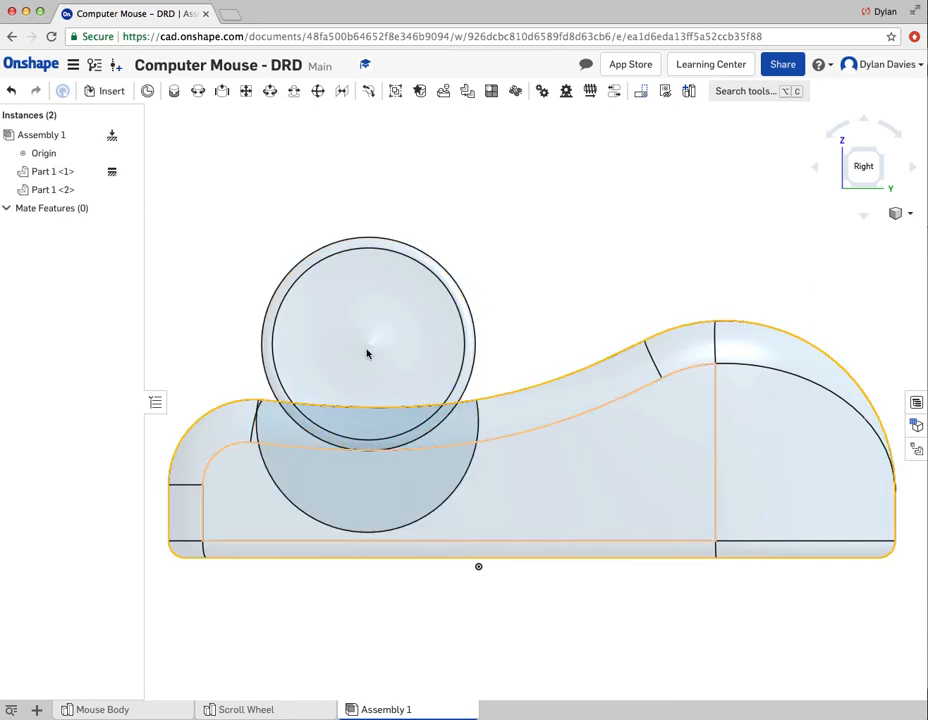
left_click_drag(384, 351, 383, 403)
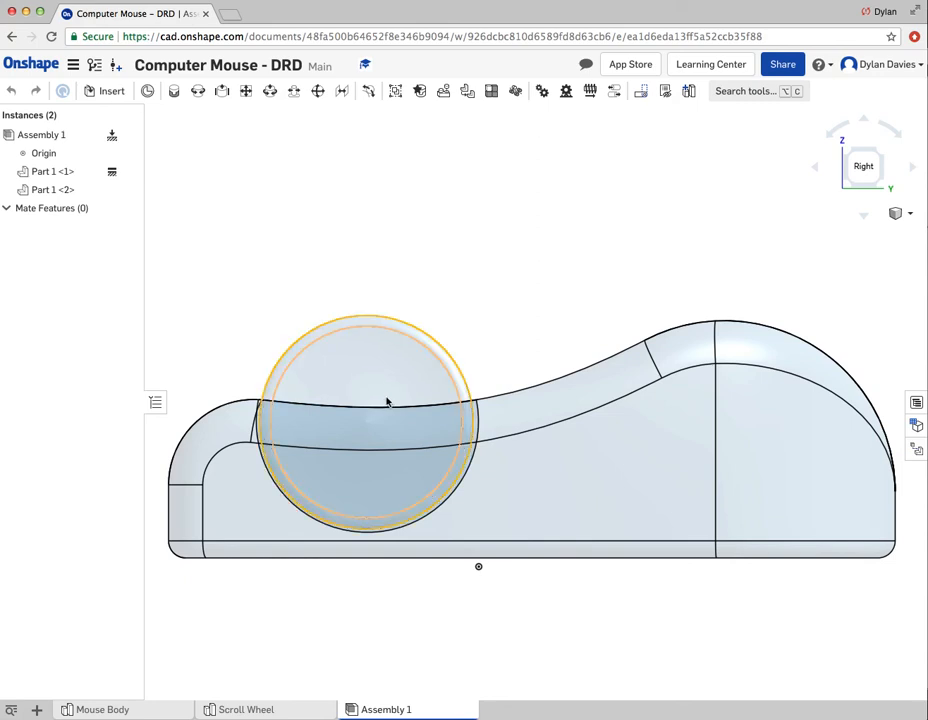
Step: Restore the shaded display, check the scroll wheel's position from the front, and return the assembly to an isometric view
left_click(897, 213)
left_click(879, 232)
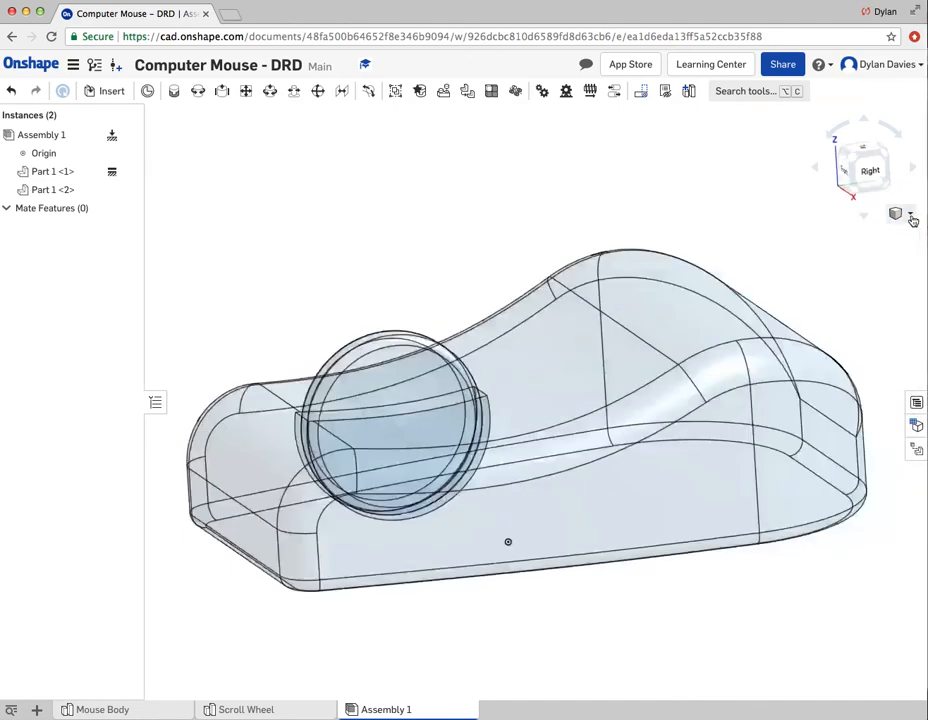
left_click(908, 215)
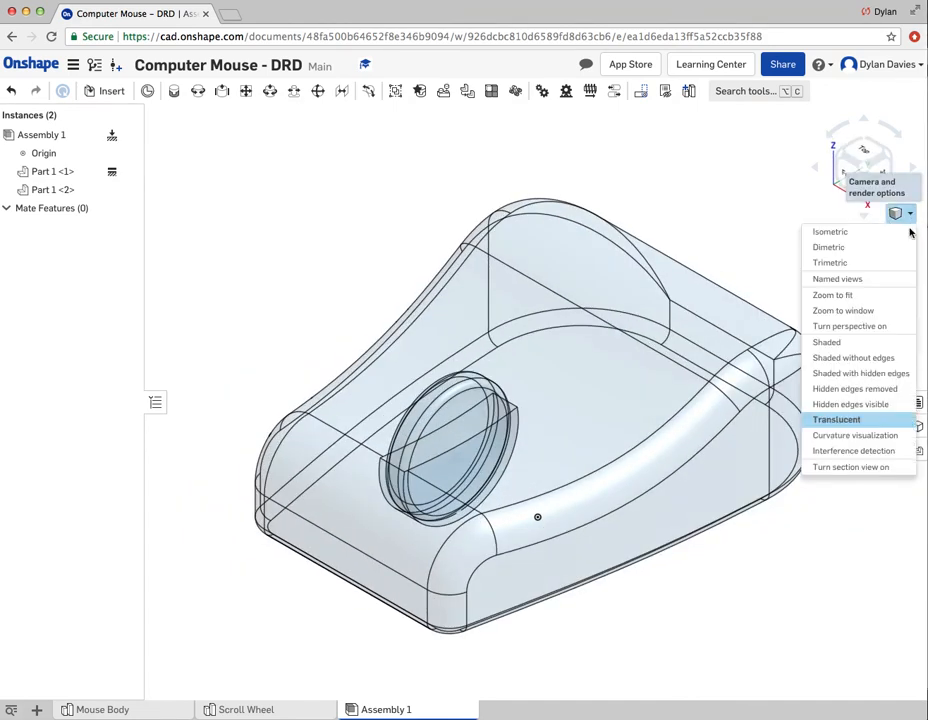
left_click(826, 343)
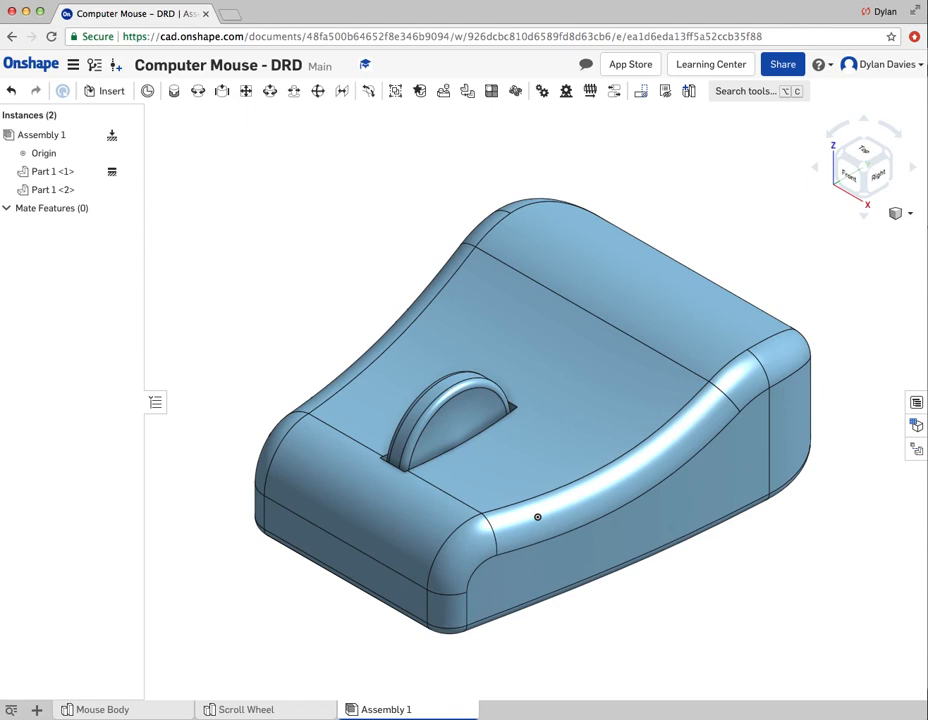
left_click(847, 178)
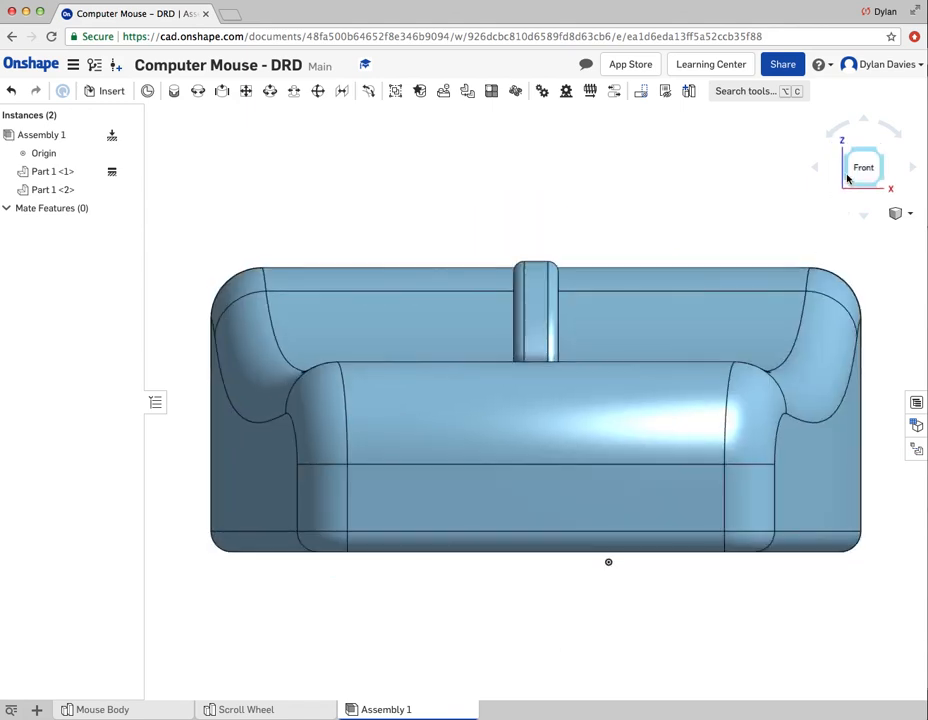
left_click(897, 213)
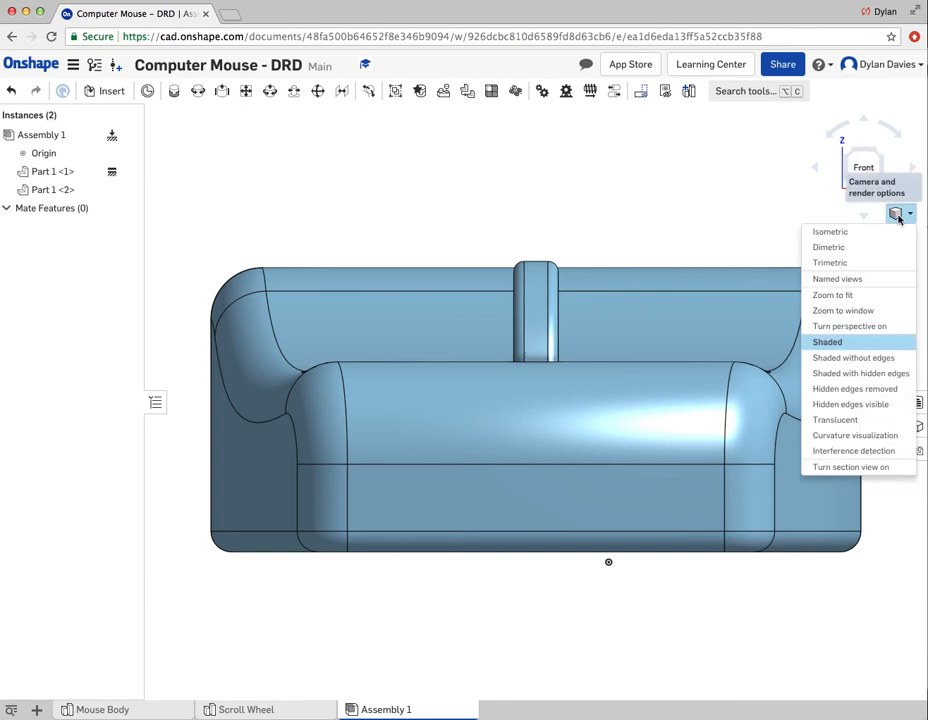
left_click(860, 236)
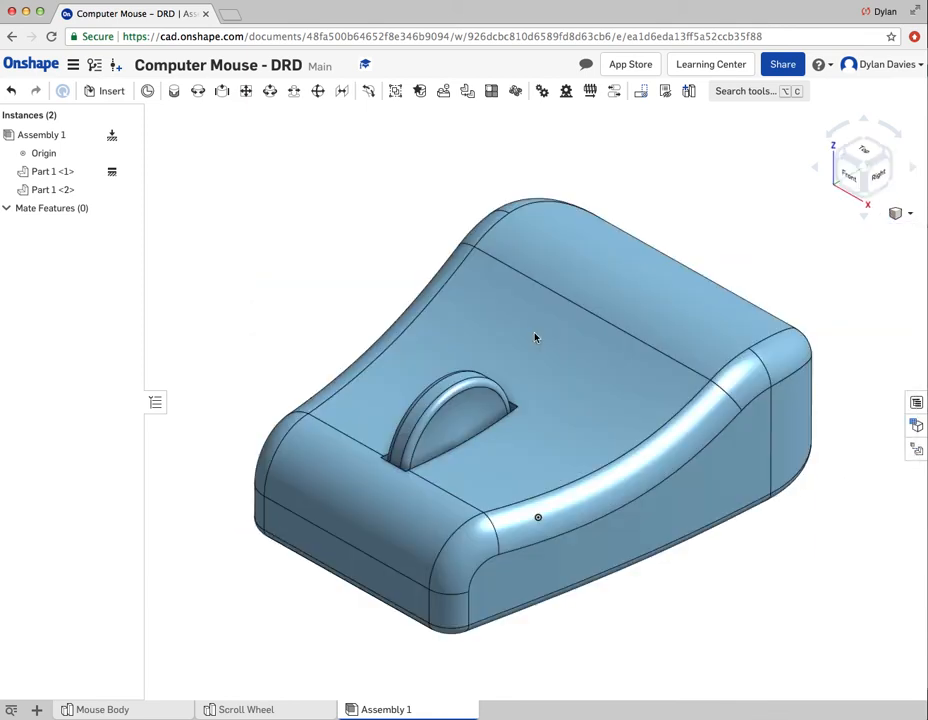